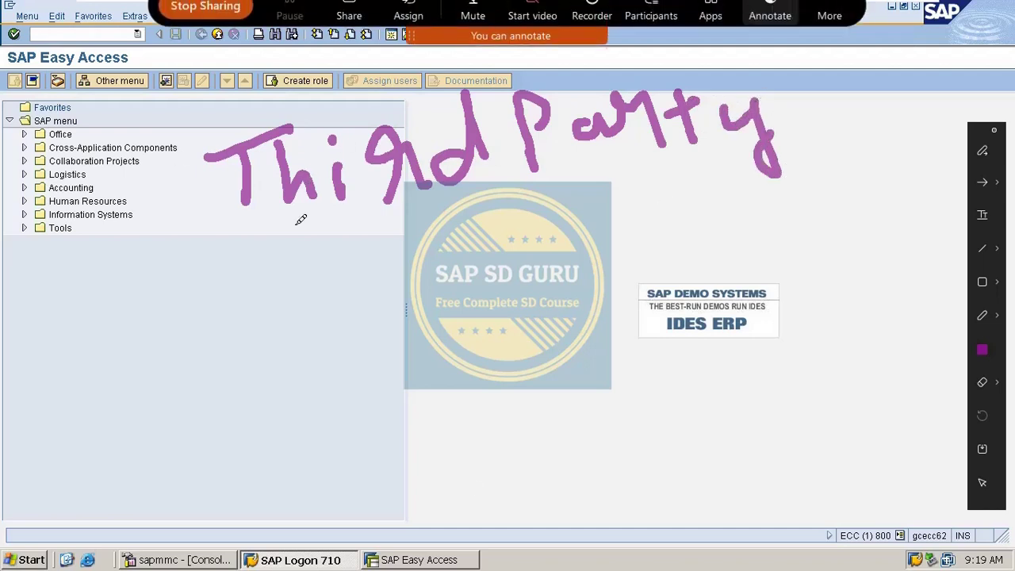
Draw a bracketed side note and underline at 'Third Party', plus two step arrows at left.
mouse_move(830, 89)
left_mouse_down()
mouse_move(833, 102)
mouse_move(887, 110)
mouse_move(983, 64)
mouse_move(970, 103)
left_mouse_up()
mouse_move(912, 180)
left_mouse_down()
mouse_move(934, 158)
mouse_move(948, 180)
left_mouse_up()
mouse_move(810, 85)
left_mouse_down()
mouse_move(827, 154)
mouse_move(962, 198)
left_mouse_up()
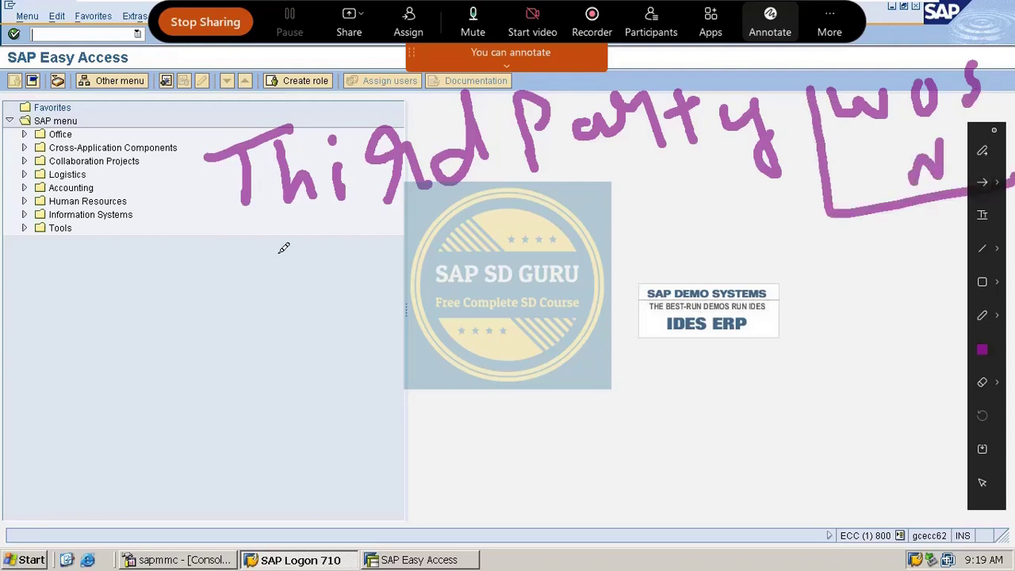
left_click_drag(278, 252, 692, 185)
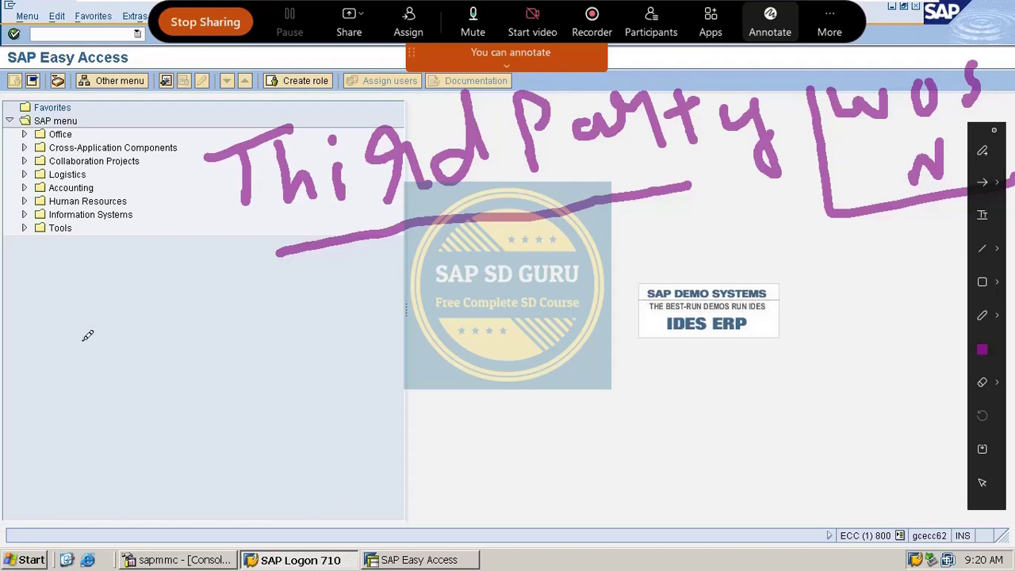
mouse_move(80, 342)
left_mouse_down()
mouse_move(152, 318)
mouse_move(121, 382)
left_mouse_up()
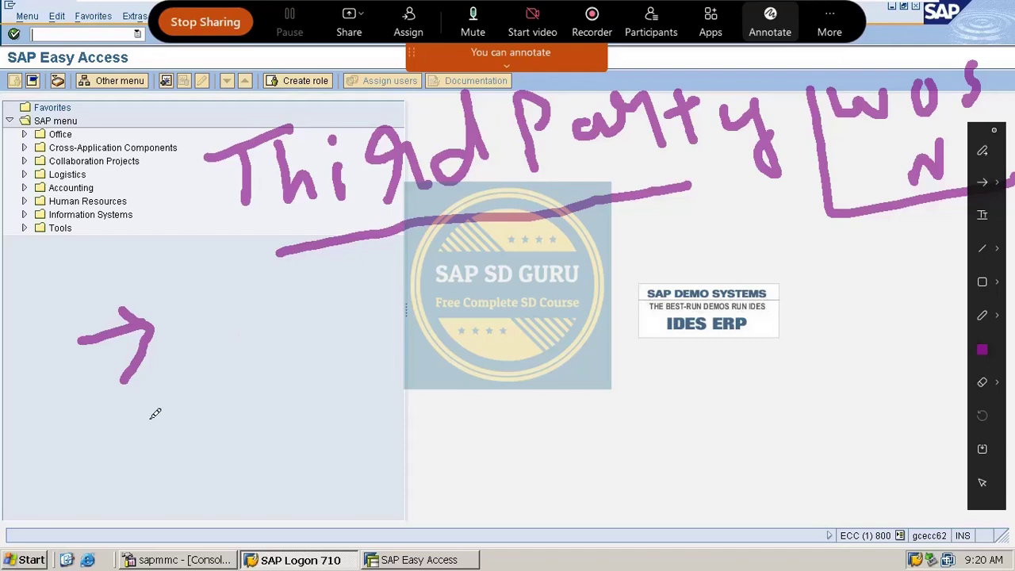
mouse_move(90, 430)
left_mouse_down()
mouse_move(159, 422)
mouse_move(152, 454)
left_mouse_up()
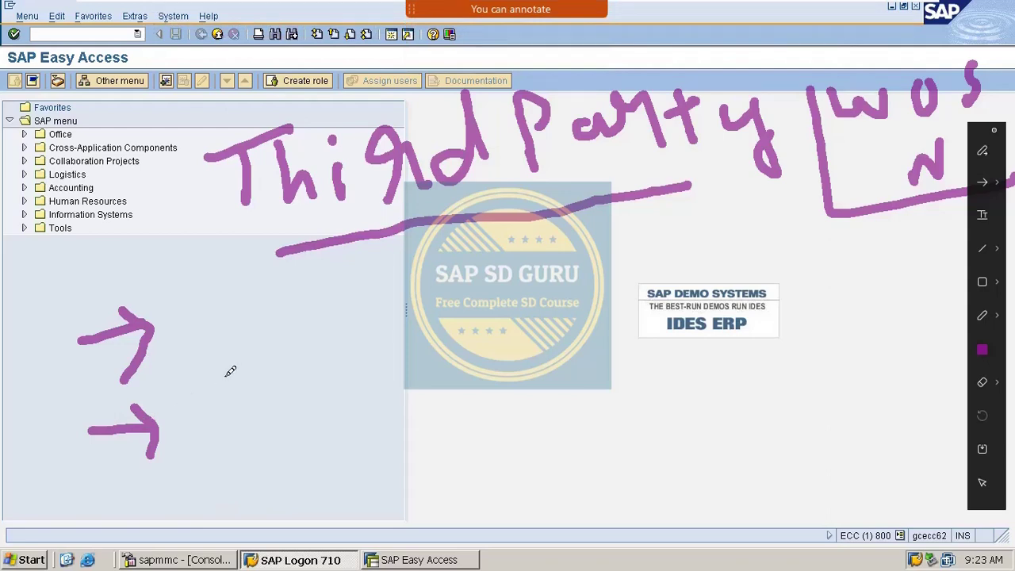
Handwrite and underline 'Pur.Org' beside the first arrow.
mouse_move(201, 330)
left_mouse_down()
mouse_move(213, 349)
mouse_move(208, 330)
mouse_move(280, 358)
mouse_move(310, 333)
mouse_move(317, 346)
left_mouse_up()
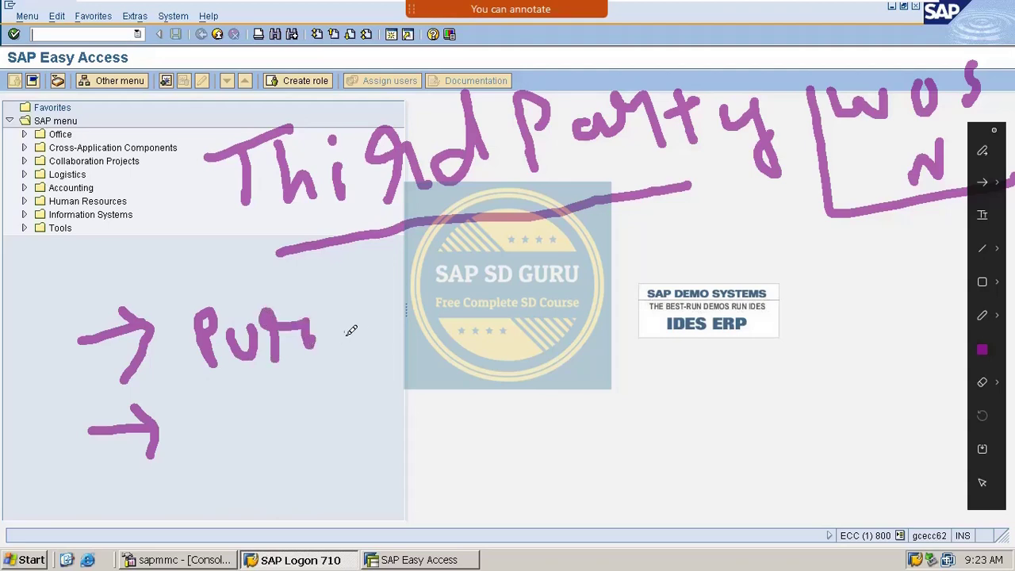
left_click(341, 331)
left_click_drag(367, 324, 412, 343)
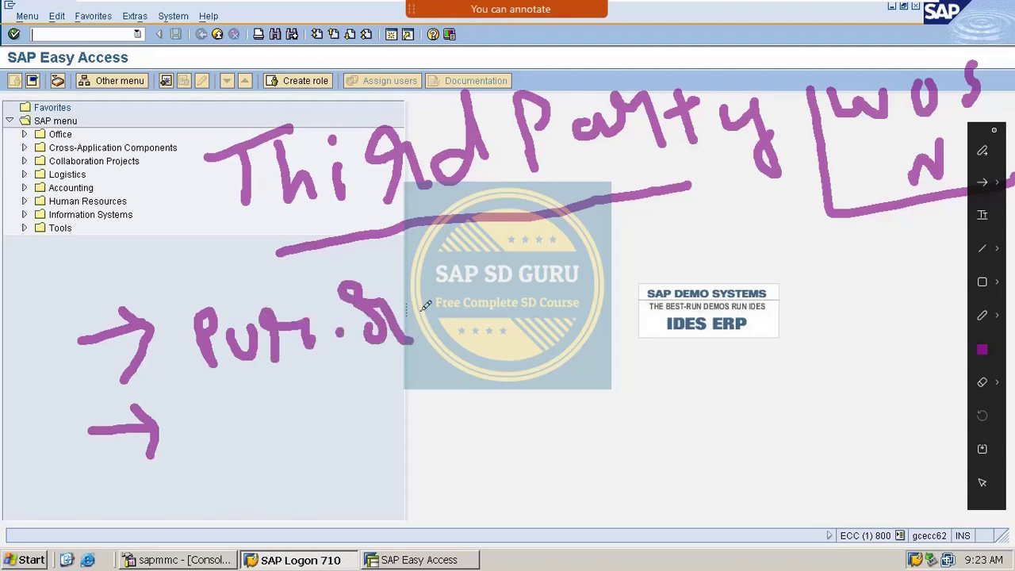
left_click_drag(426, 305, 445, 388)
left_click_drag(262, 387, 341, 380)
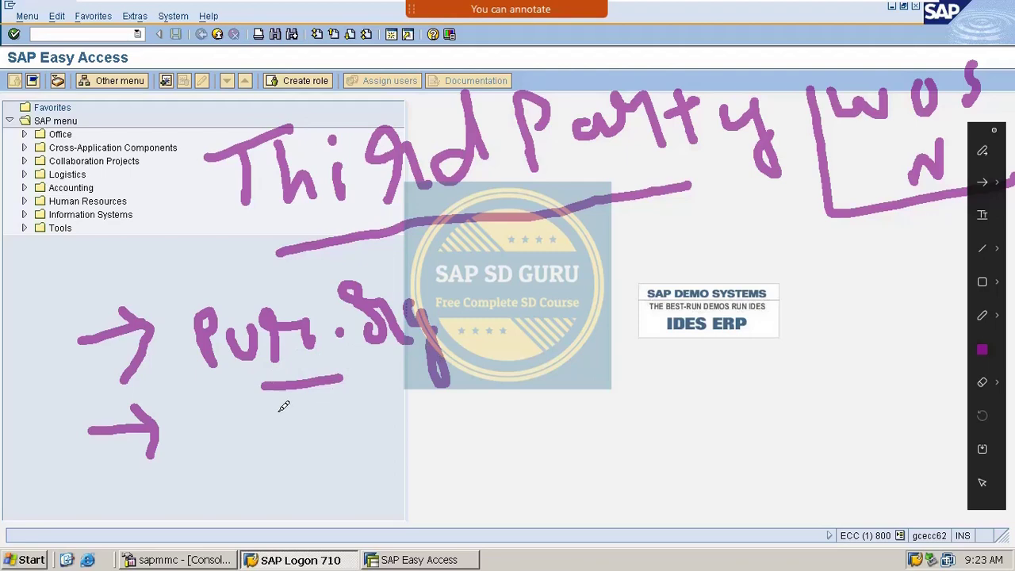
Write 'SPRO – E.S – Def → M.M' after the second arrow.
mouse_move(238, 415)
left_mouse_down()
mouse_move(212, 435)
mouse_move(210, 463)
mouse_move(203, 459)
left_mouse_up()
mouse_move(249, 422)
left_mouse_down()
mouse_move(255, 459)
mouse_move(265, 416)
mouse_move(252, 435)
mouse_move(278, 427)
mouse_move(309, 449)
left_mouse_up()
left_click_drag(323, 415, 414, 419)
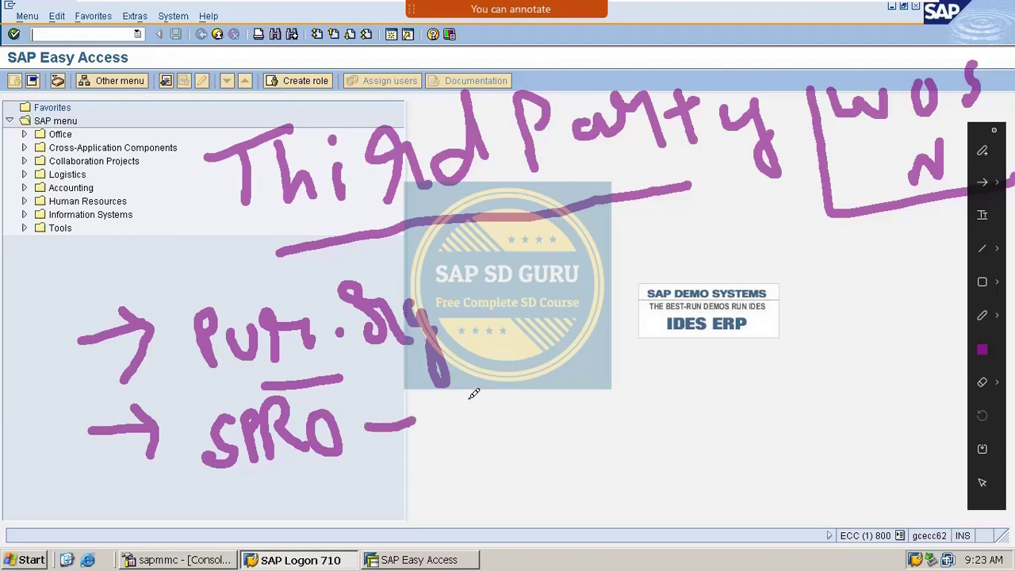
mouse_move(467, 397)
left_mouse_down()
mouse_move(476, 426)
mouse_move(497, 430)
left_mouse_up()
mouse_move(495, 387)
left_mouse_down()
mouse_move(468, 392)
mouse_move(543, 418)
mouse_move(517, 425)
left_mouse_up()
left_click(508, 406)
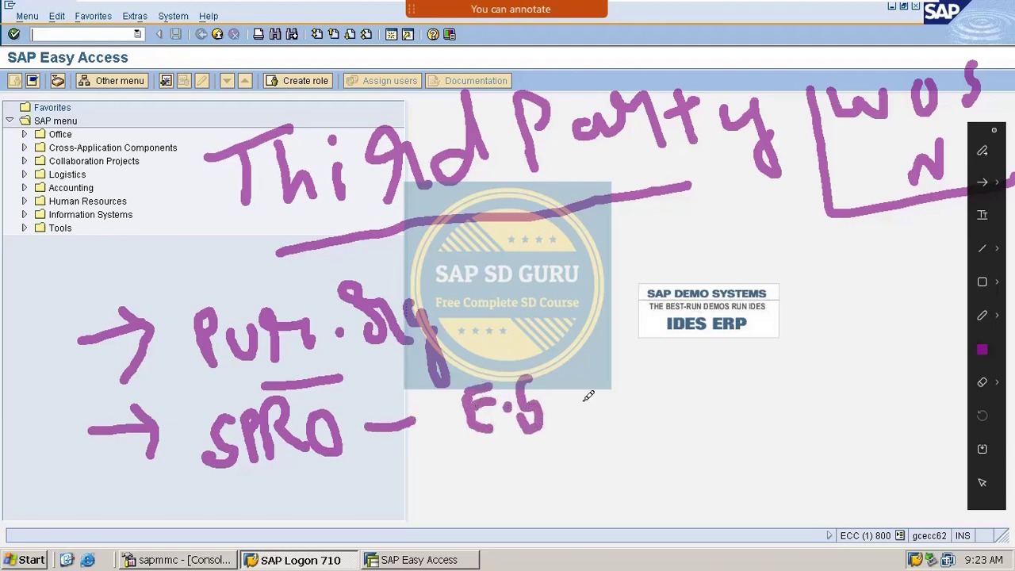
mouse_move(576, 398)
left_mouse_down()
mouse_move(622, 383)
mouse_move(652, 406)
left_mouse_up()
mouse_move(615, 365)
left_mouse_down()
mouse_move(628, 352)
mouse_move(674, 393)
mouse_move(646, 414)
left_mouse_up()
mouse_move(683, 379)
left_mouse_down()
mouse_move(734, 341)
mouse_move(723, 367)
mouse_move(748, 337)
left_mouse_up()
mouse_move(765, 376)
left_mouse_down()
mouse_move(809, 354)
mouse_move(790, 387)
mouse_move(863, 333)
mouse_move(876, 379)
mouse_move(949, 349)
left_mouse_up()
left_click(882, 343)
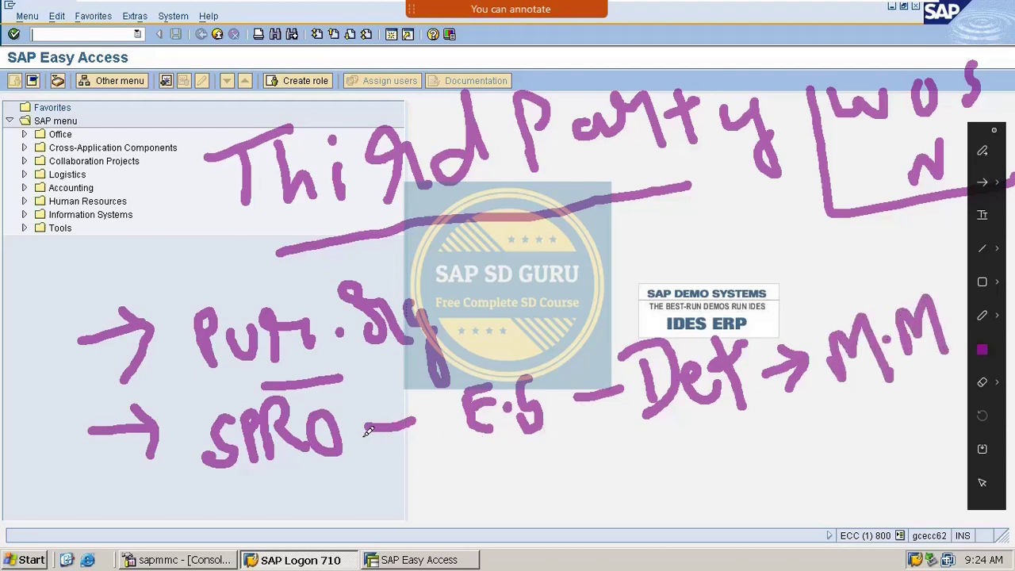
Draw a third arrow labelled 'maintain P.org' and a line linking the lower steps.
left_click_drag(355, 487, 401, 486)
left_click_drag(379, 470, 382, 518)
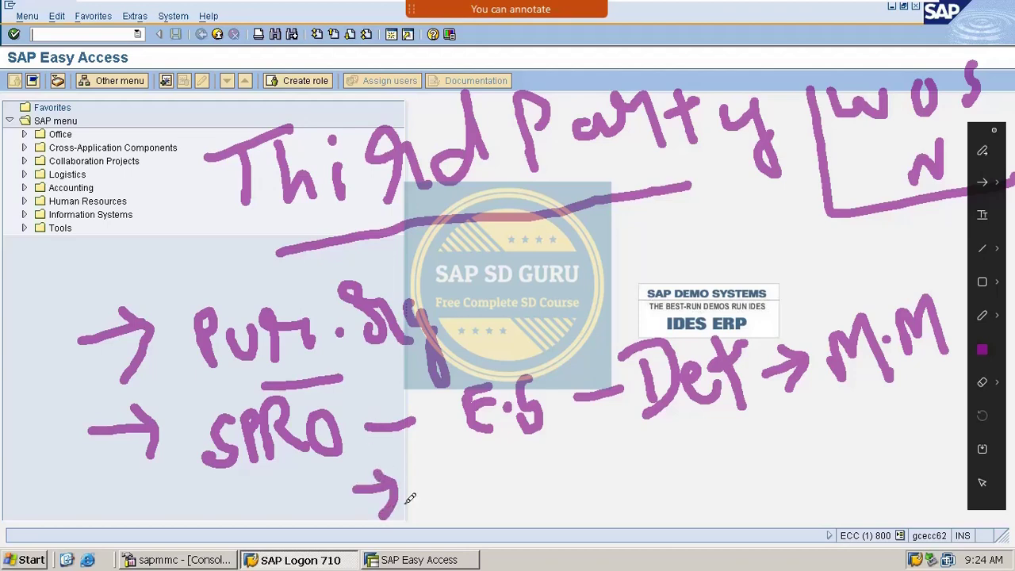
mouse_move(416, 489)
left_mouse_down()
mouse_move(421, 503)
mouse_move(475, 496)
mouse_move(494, 510)
mouse_move(511, 486)
mouse_move(578, 487)
mouse_move(584, 500)
mouse_move(617, 482)
mouse_move(634, 500)
mouse_move(616, 464)
mouse_move(658, 496)
mouse_move(687, 501)
left_mouse_up()
mouse_move(718, 454)
left_mouse_down()
mouse_move(721, 502)
mouse_move(731, 468)
mouse_move(726, 479)
mouse_move(745, 485)
mouse_move(769, 438)
mouse_move(812, 474)
mouse_move(825, 527)
left_mouse_up()
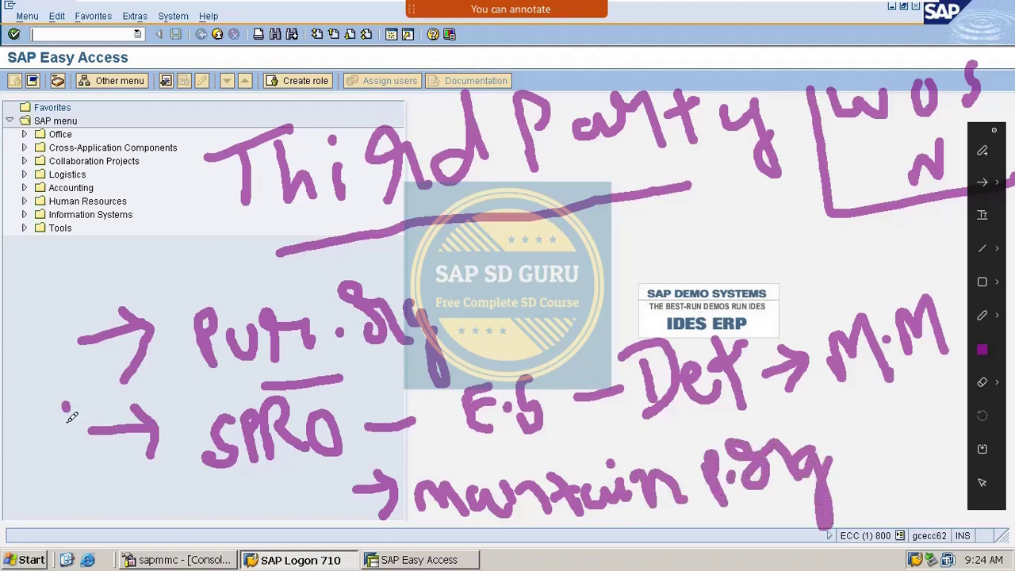
left_click_drag(65, 403, 63, 493)
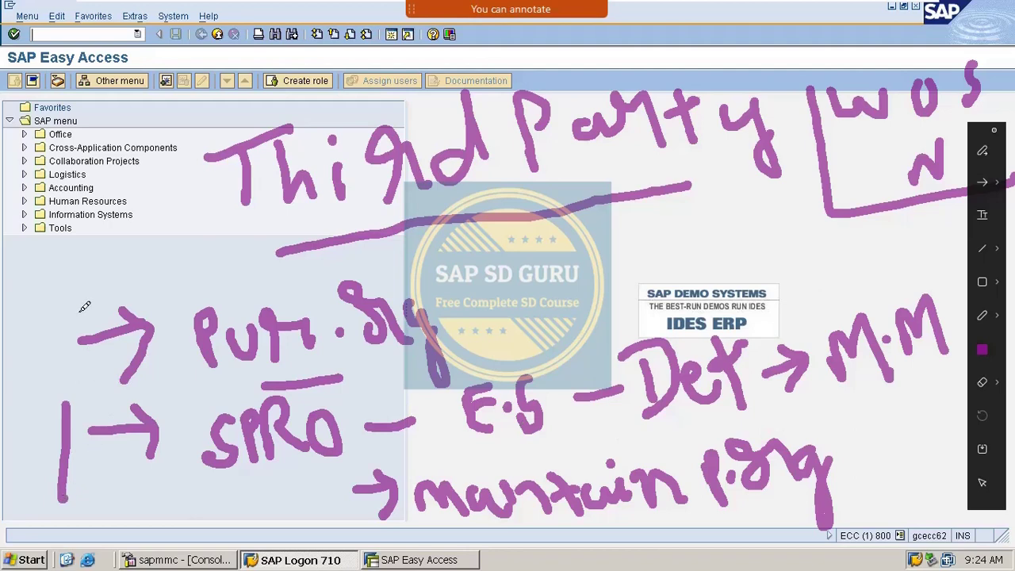
Clear the annotations and open Maintain purchasing organization under Enterprise Structure > Definition > Materials Management.
key("Escape")
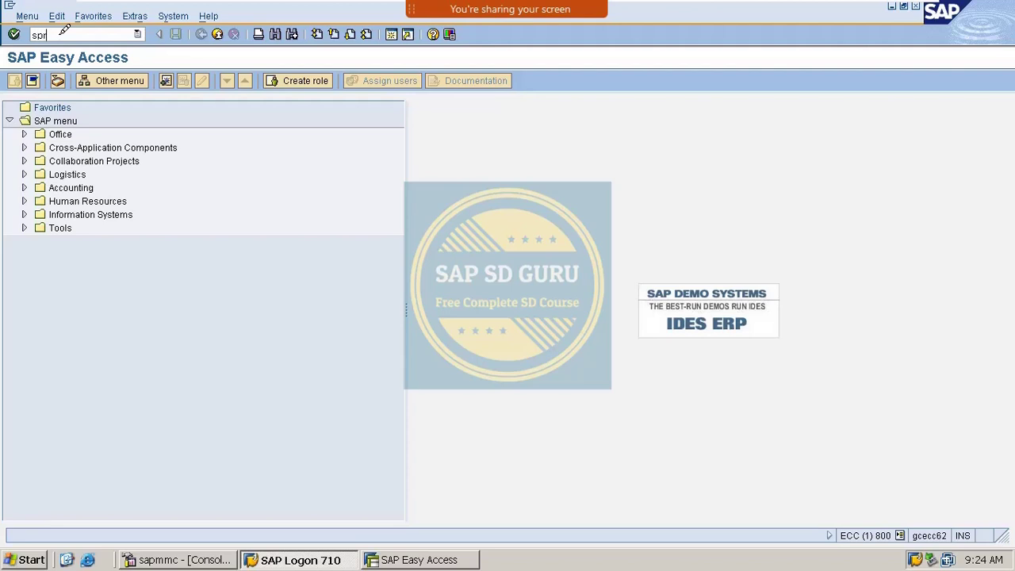
key("Return")
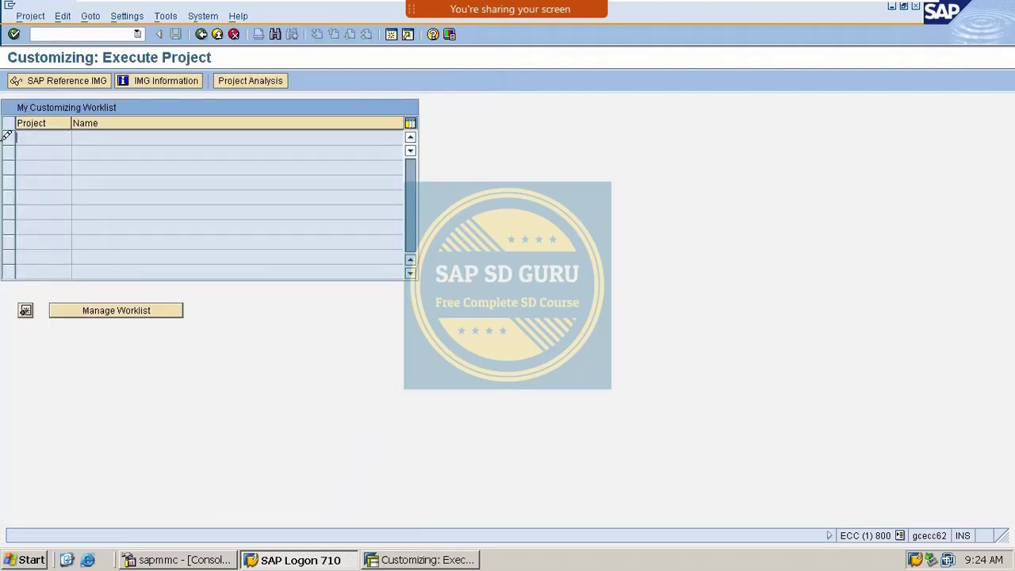
left_click(90, 76)
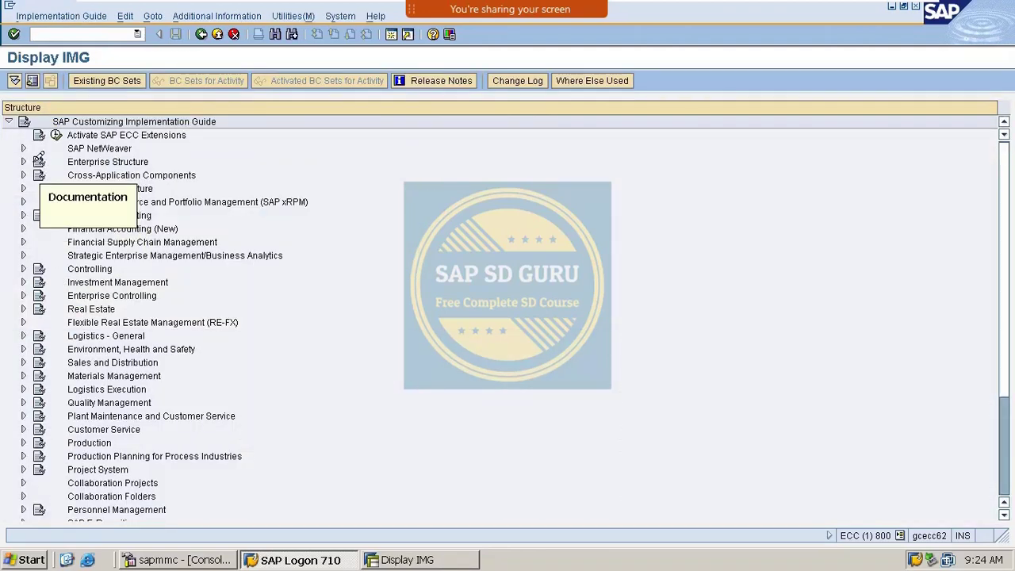
left_click(23, 161)
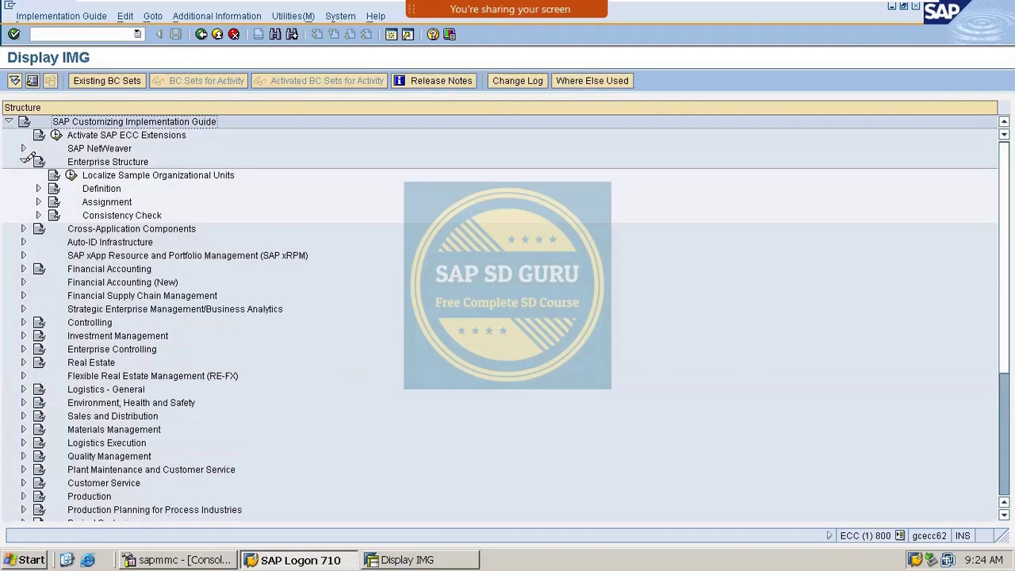
left_click(38, 188)
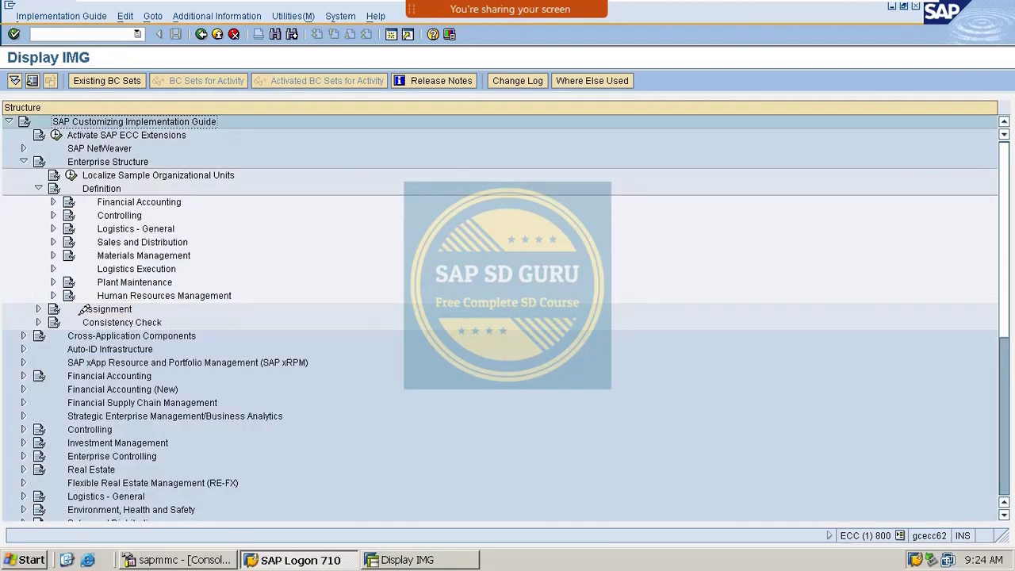
left_click(53, 256)
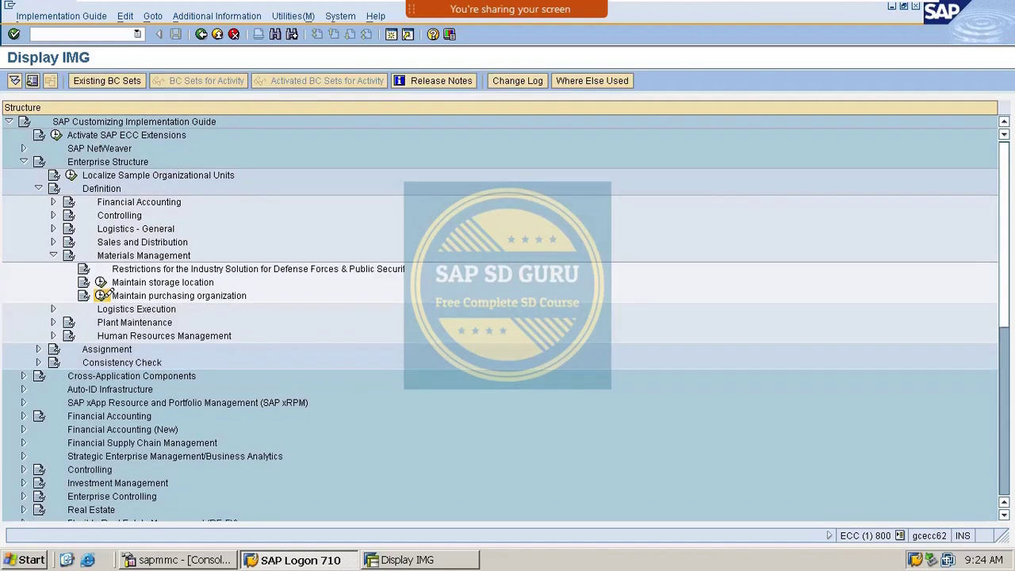
left_click(102, 294)
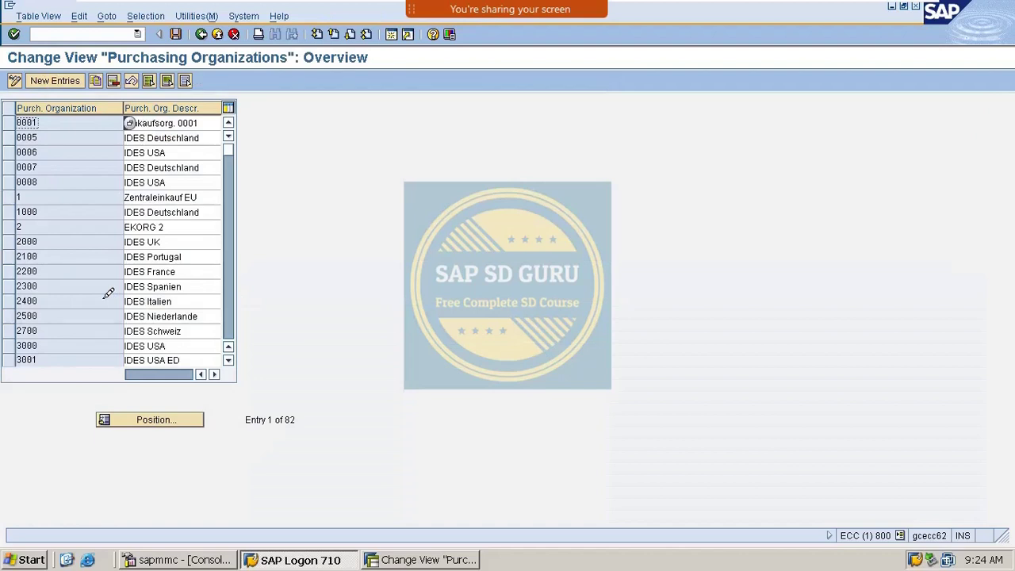
Create purchasing organization M300 'alkem purchase org', fixing the duplicate M100 key, and save.
left_click(66, 80)
type("m")
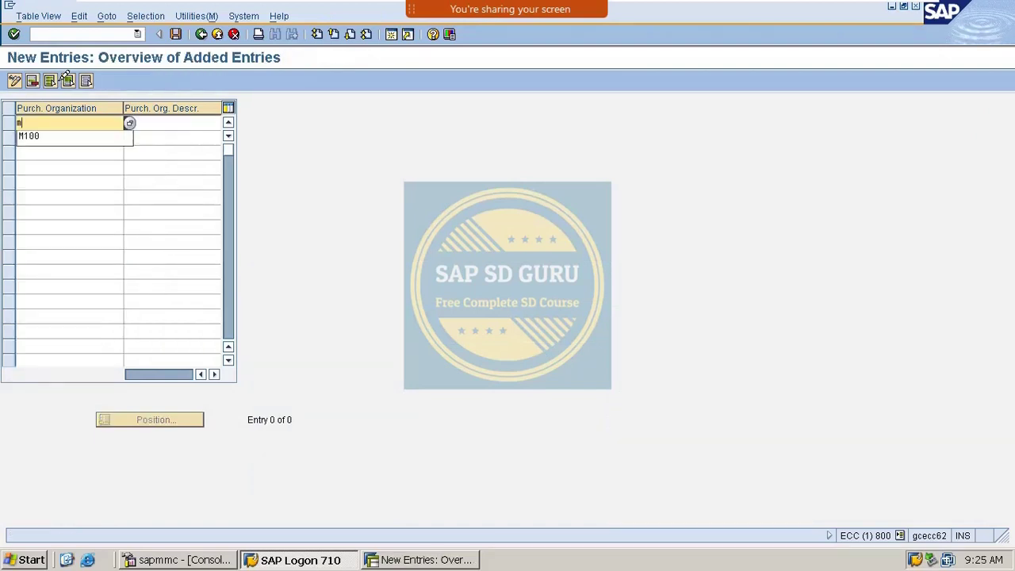
type("100")
key("Tab")
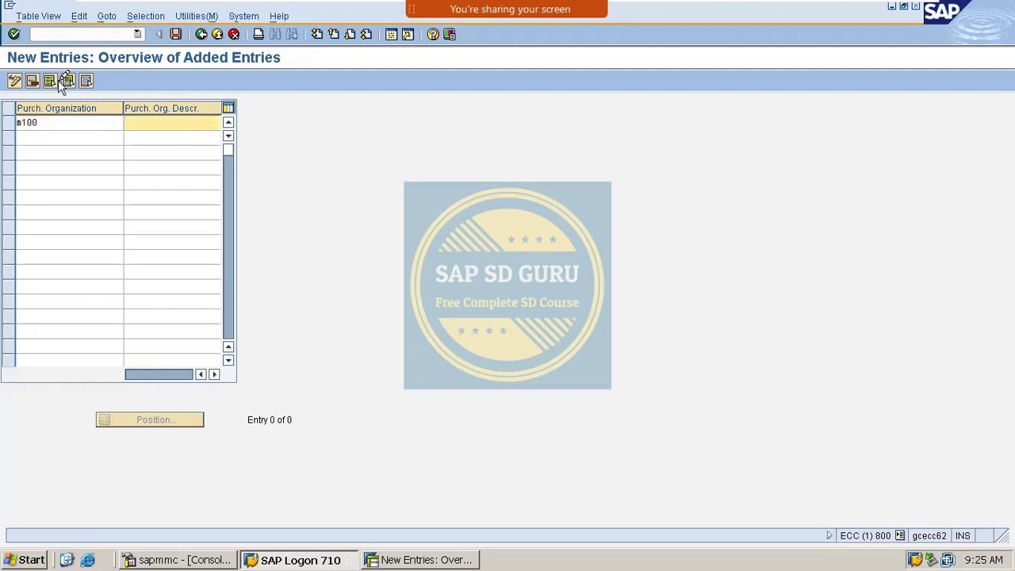
type("a")
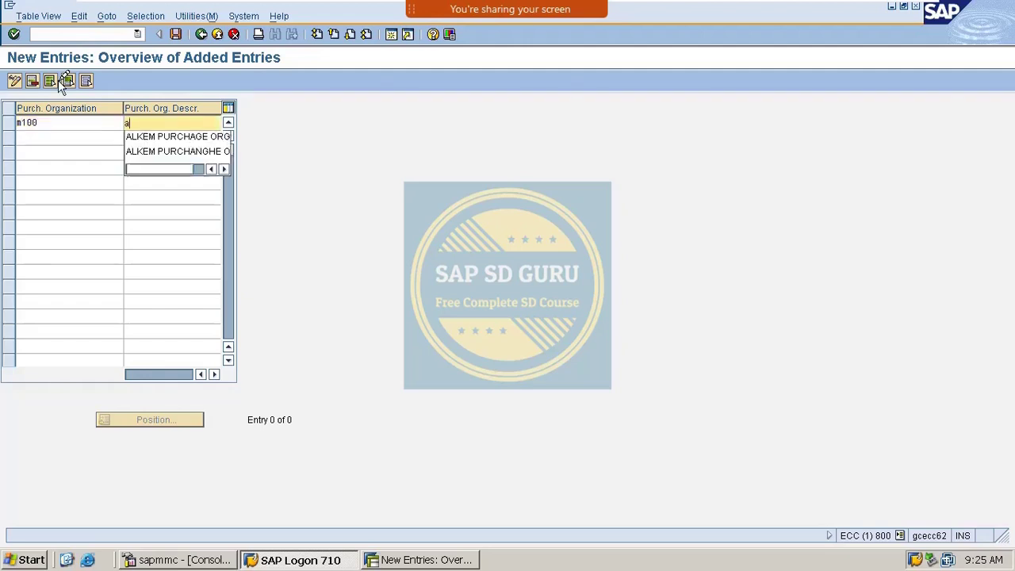
type("lkem purchage org")
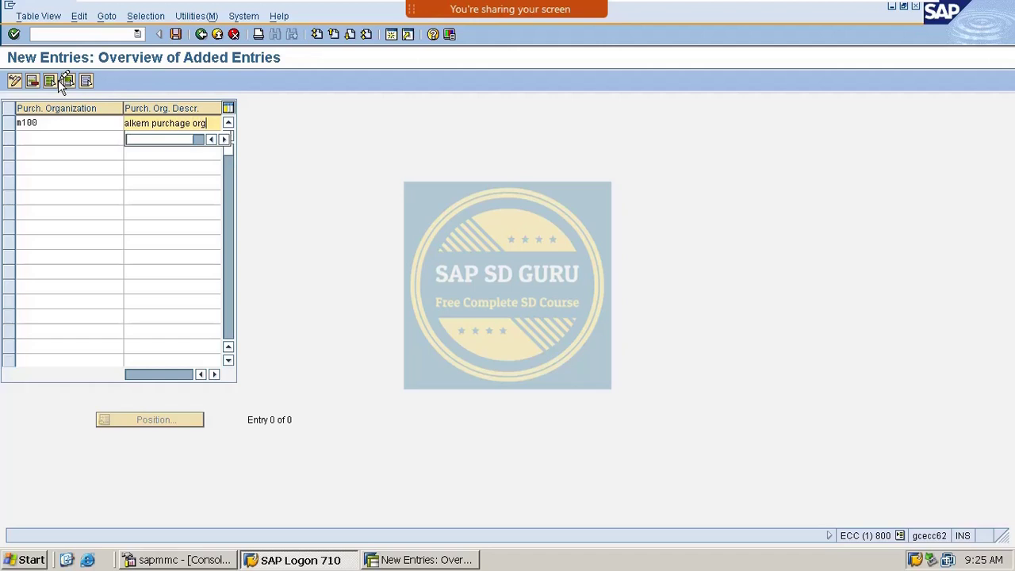
key("Return")
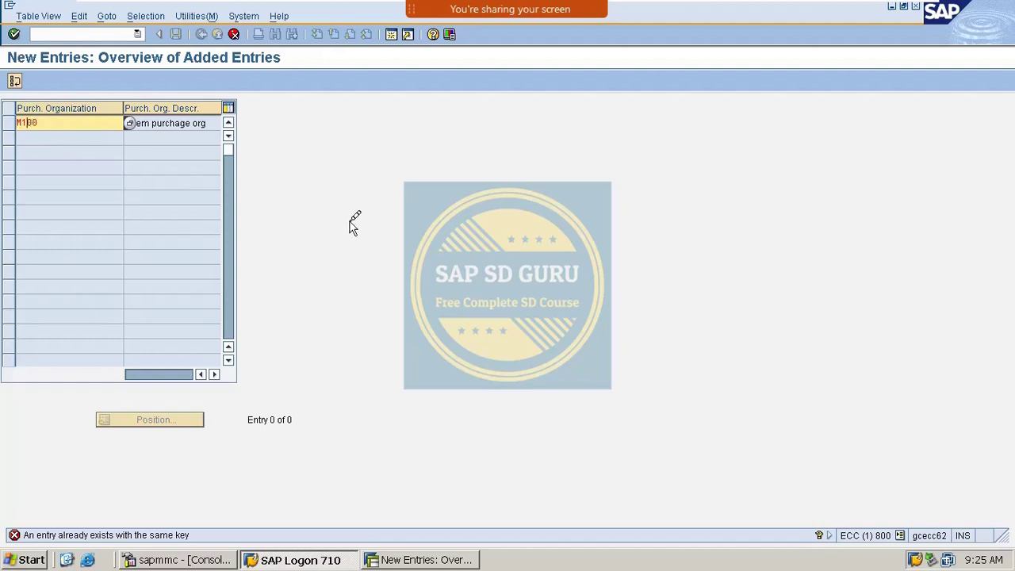
key("BackSpace")
key("Return")
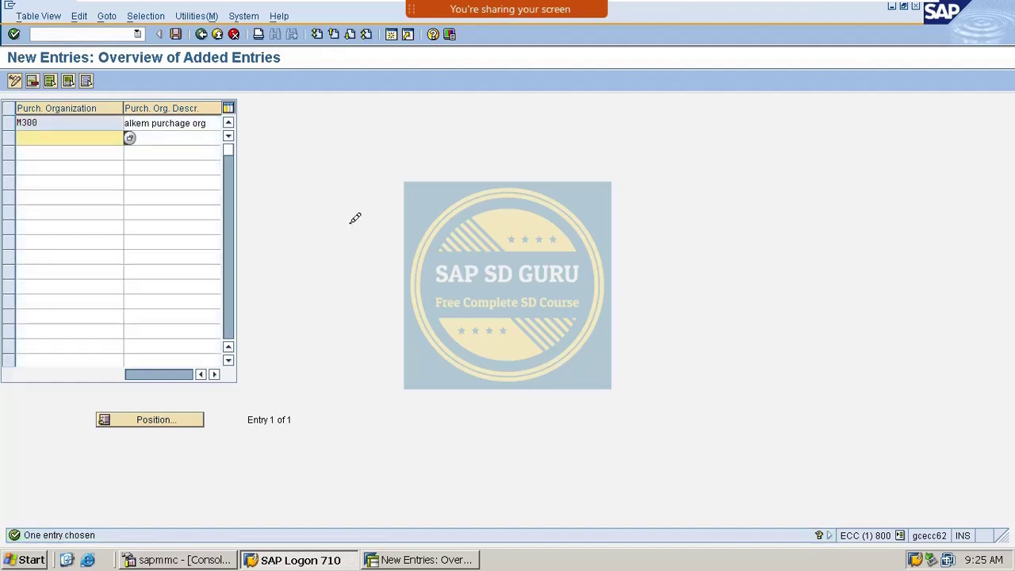
left_click(177, 32)
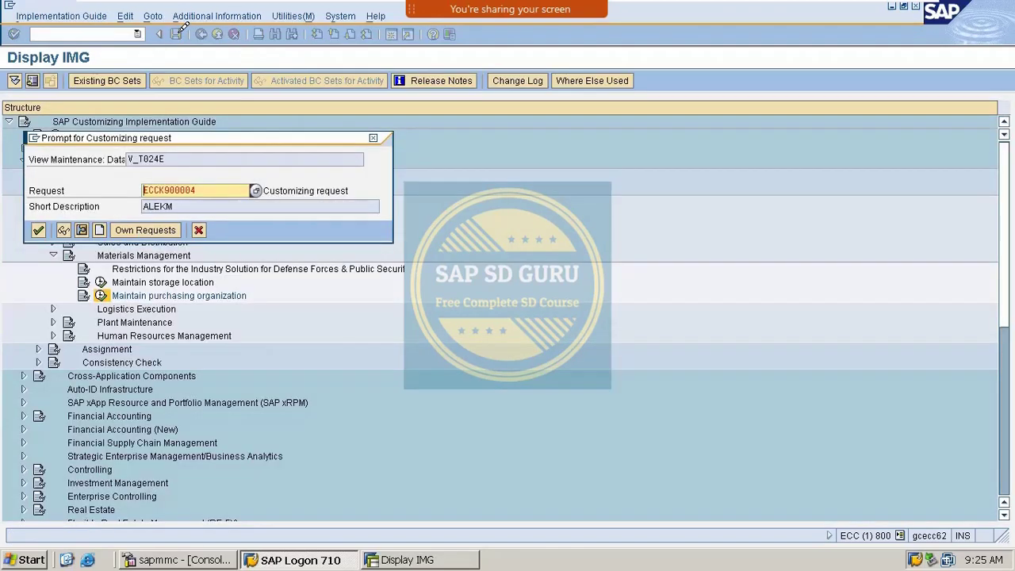
Confirm the customizing request and jump the overview to purchasing organization M100.
key("Return")
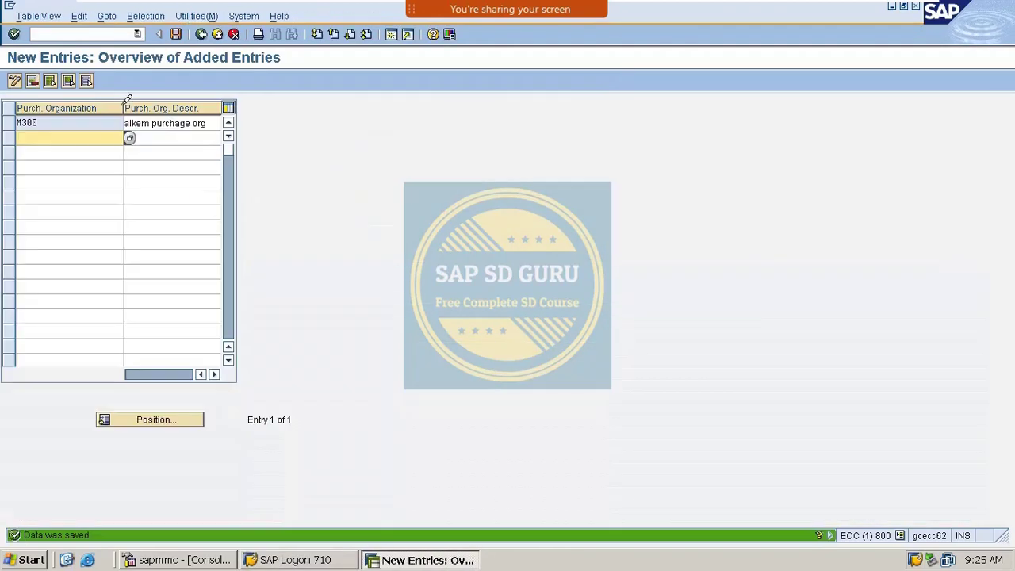
left_click(201, 34)
left_click(147, 419)
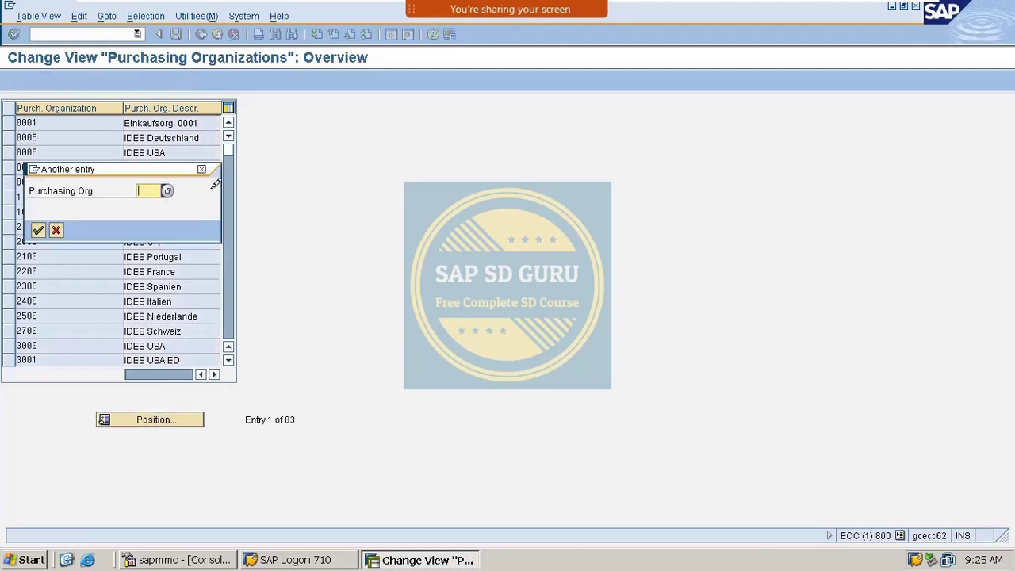
type("m100")
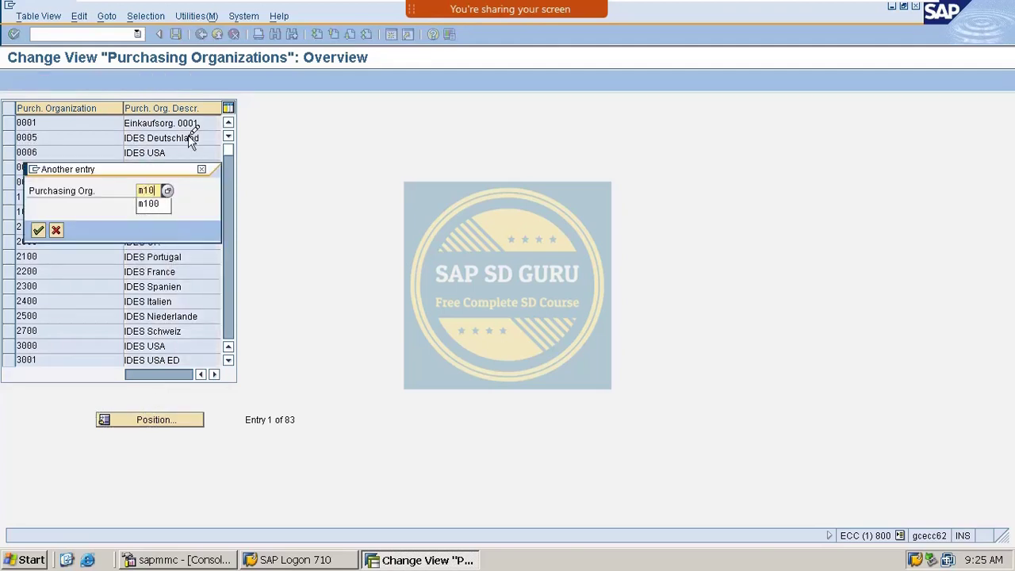
key("Return")
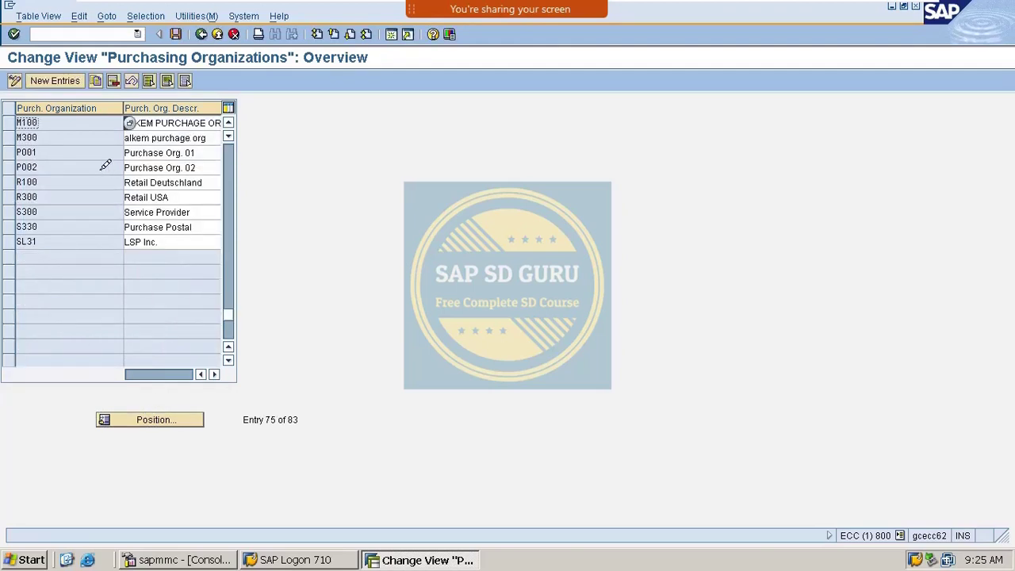
Review the M100 and M300 rows together and save the table.
left_click_drag(69, 122, 6, 105)
left_click(222, 121)
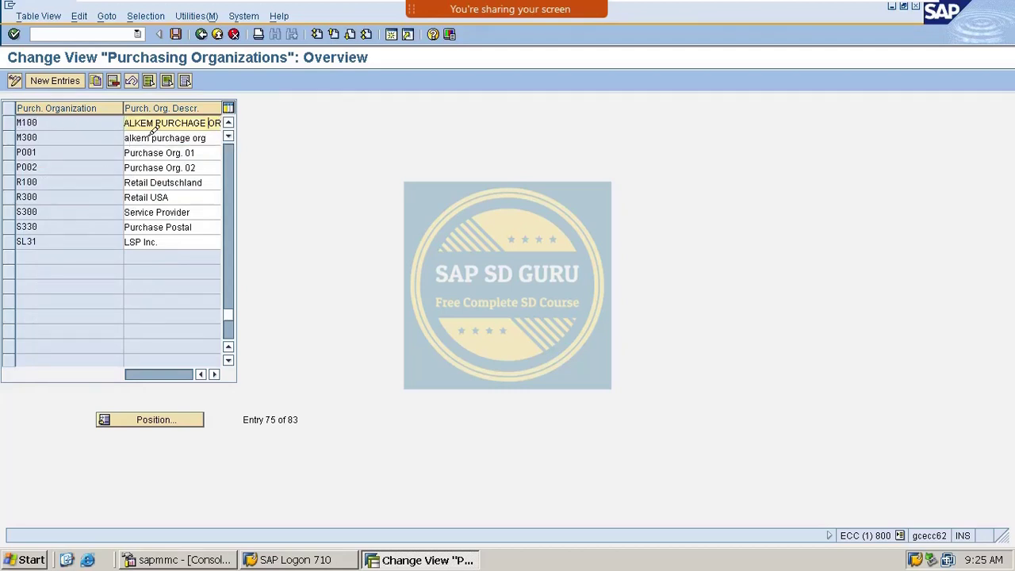
left_click(13, 130)
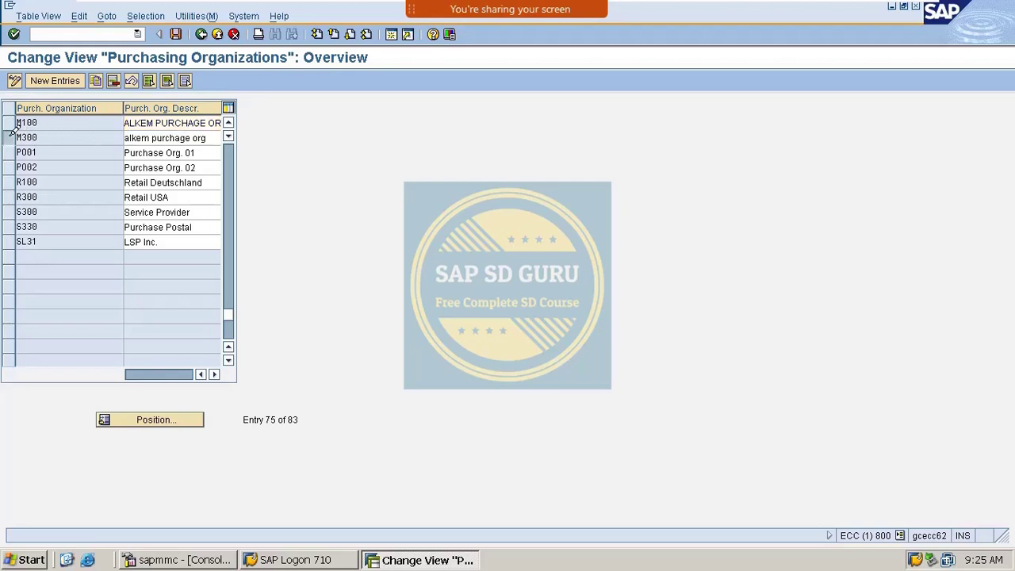
left_click(13, 132)
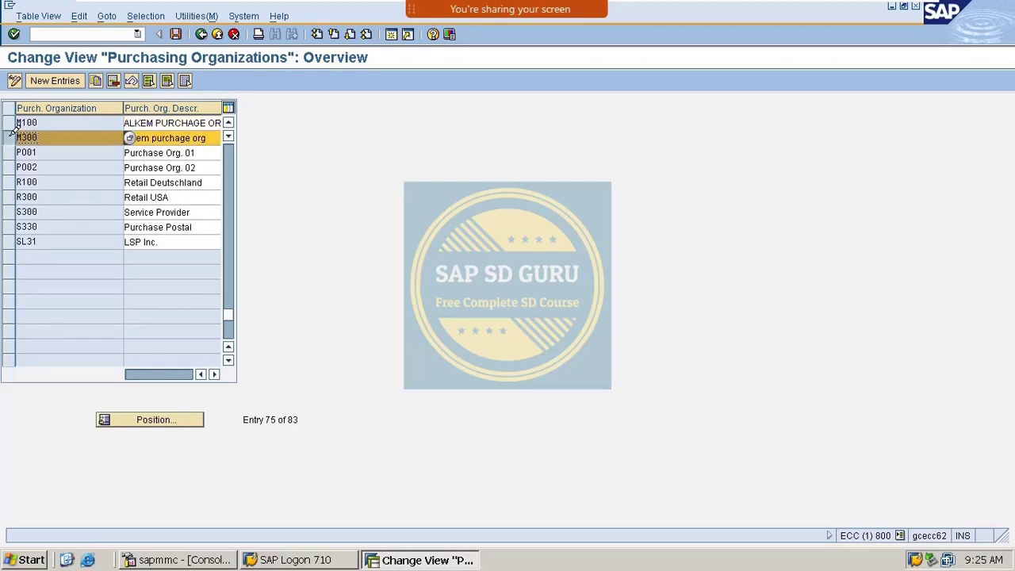
left_click(81, 139)
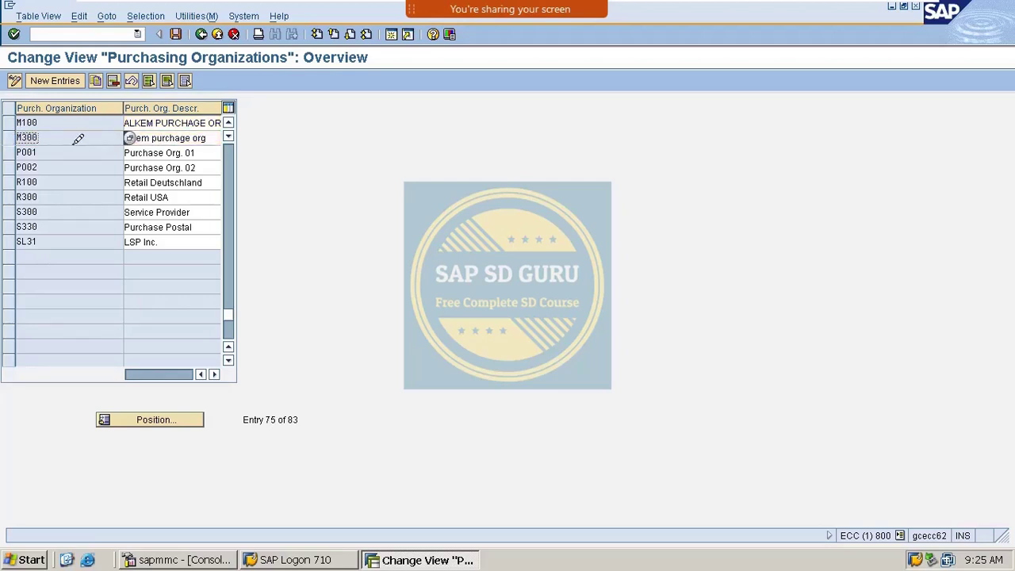
left_click(69, 119)
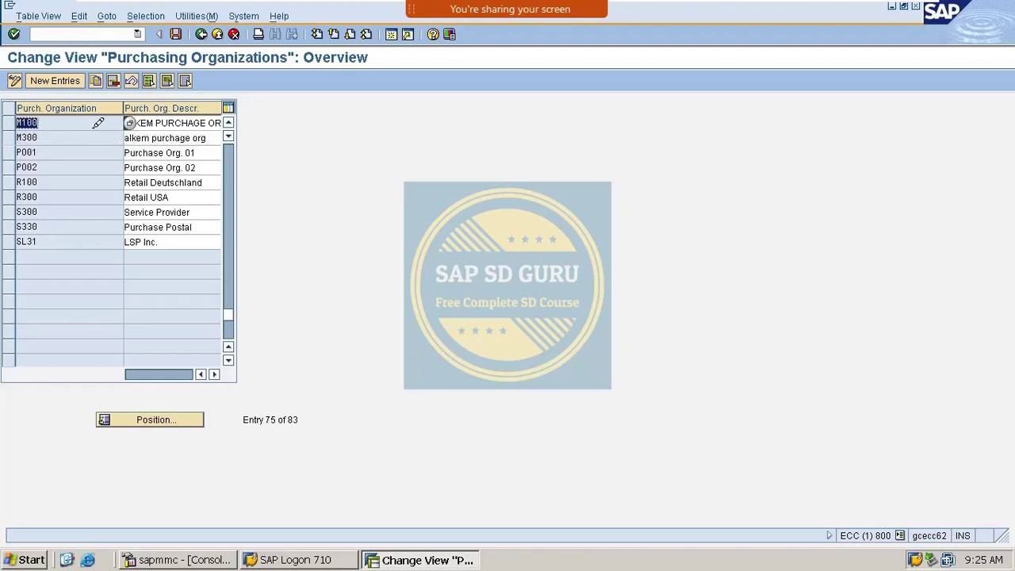
left_click(176, 35)
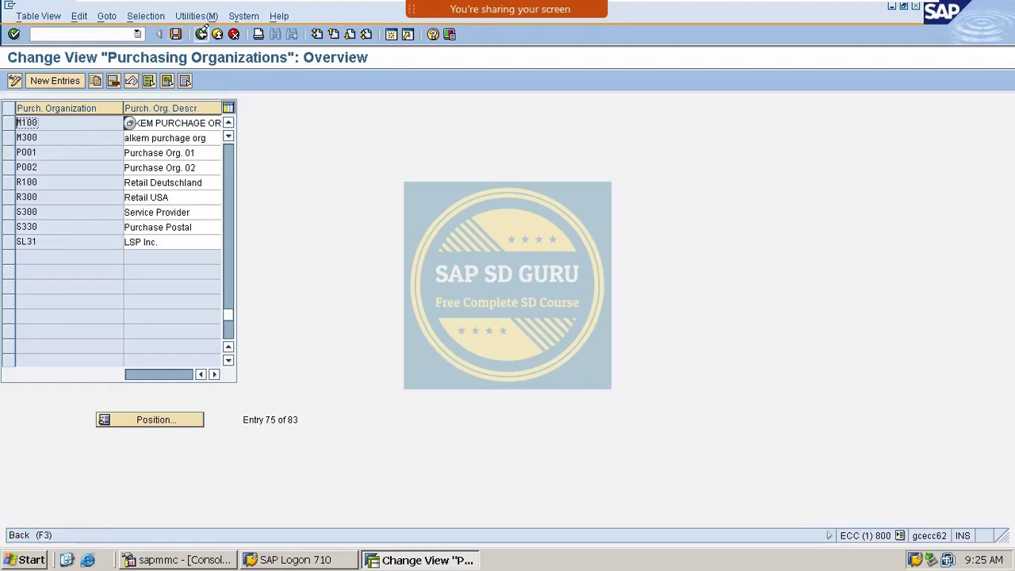
Return from the purchasing organizations table to the Display IMG tree.
left_click(201, 35)
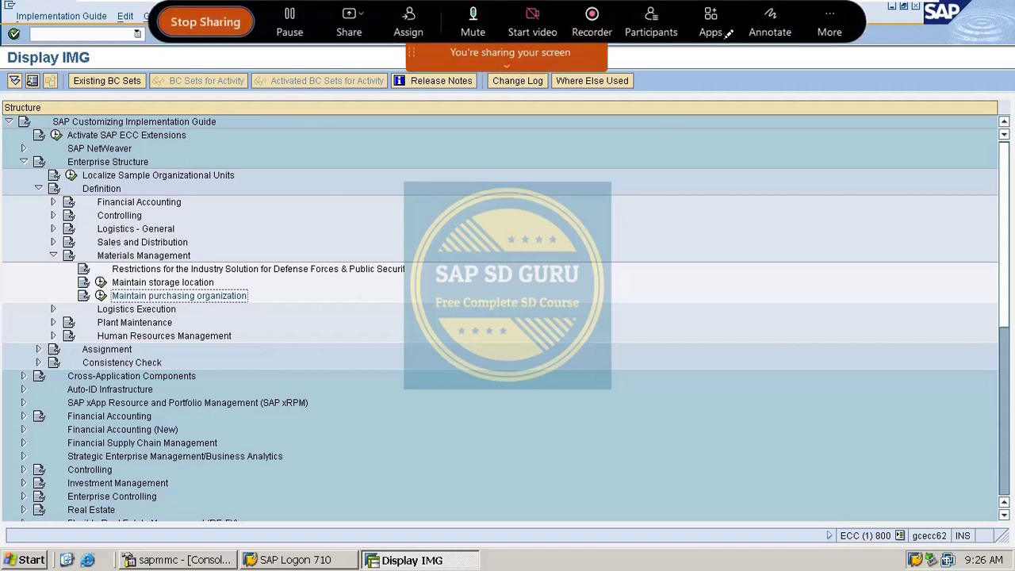
left_click(760, 39)
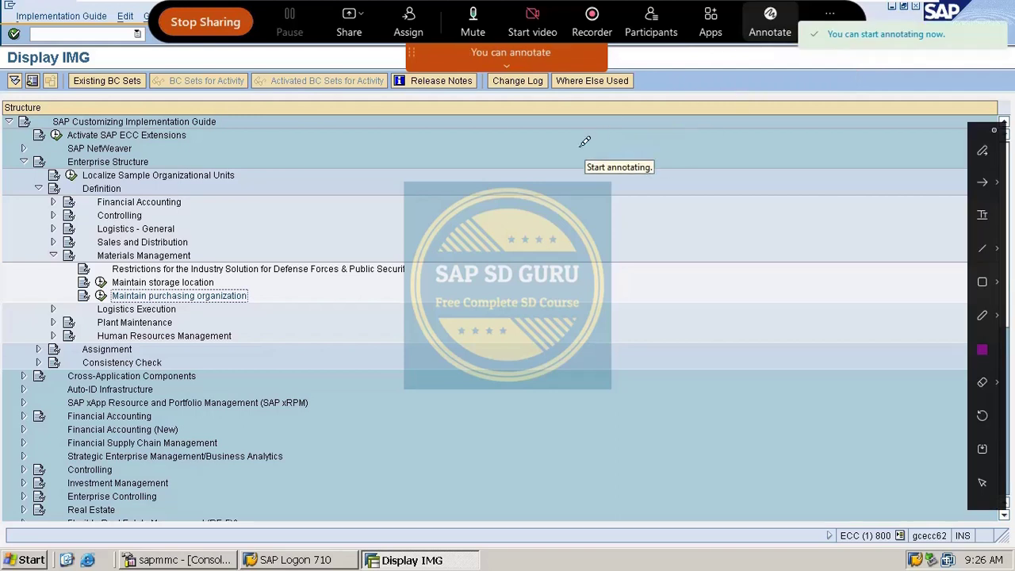
left_click_drag(364, 182, 370, 214)
left_click_drag(376, 166, 389, 216)
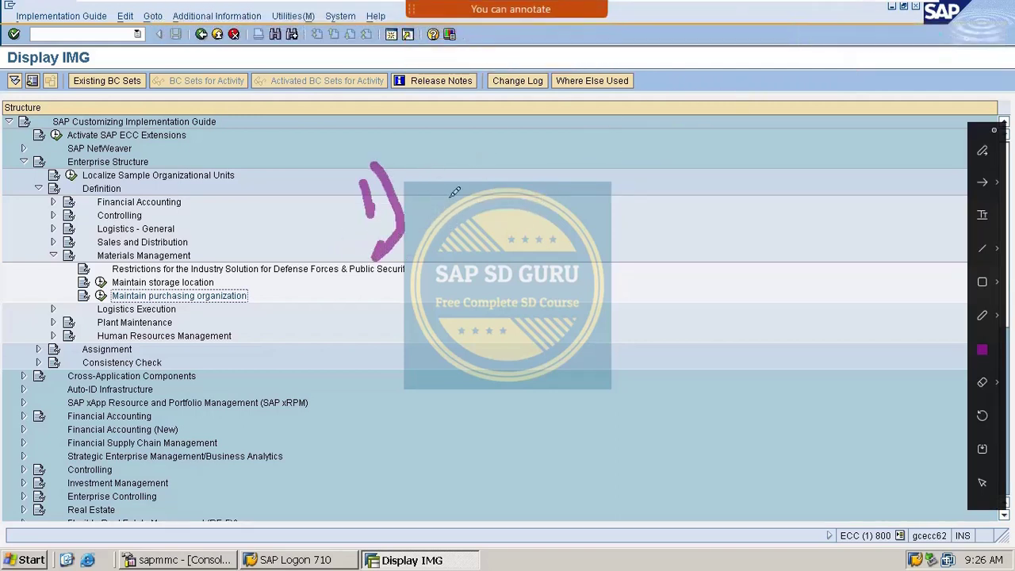
mouse_move(455, 187)
left_mouse_down()
mouse_move(476, 232)
mouse_move(507, 183)
mouse_move(530, 224)
left_mouse_up()
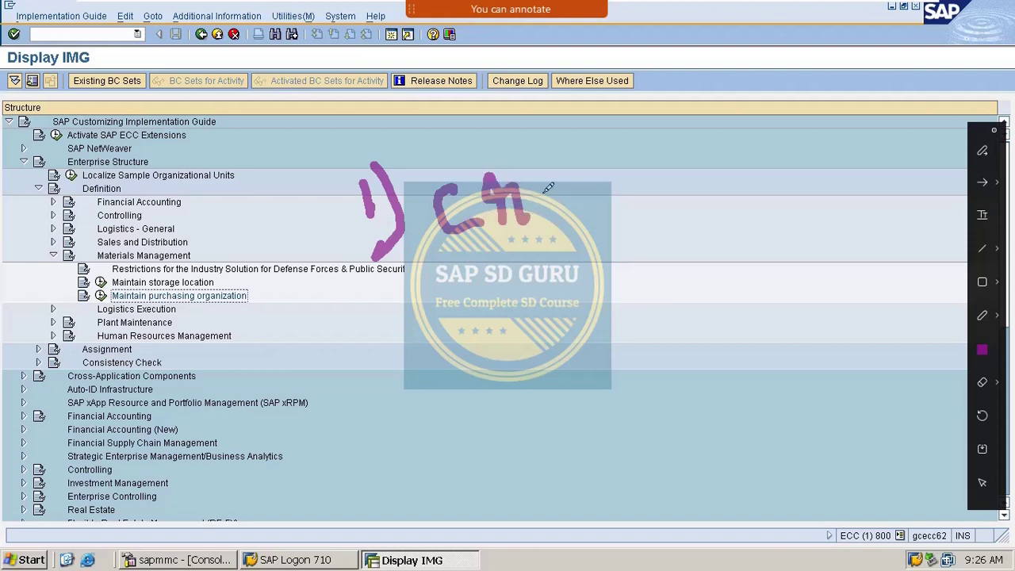
mouse_move(546, 191)
left_mouse_down()
mouse_move(547, 176)
mouse_move(571, 208)
mouse_move(602, 198)
mouse_move(637, 143)
mouse_move(682, 200)
left_mouse_up()
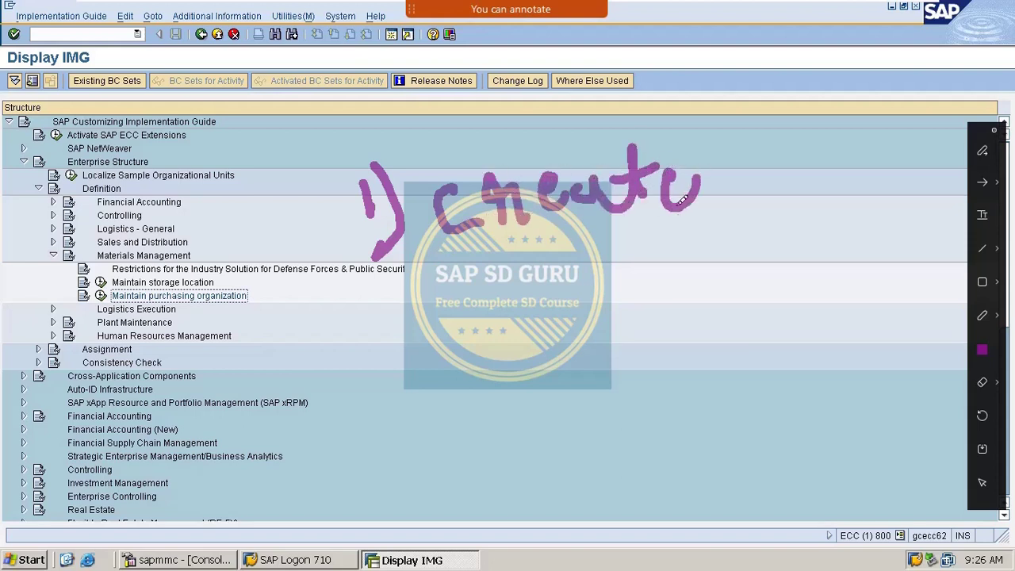
left_click_drag(752, 158, 760, 206)
mouse_move(743, 141)
left_mouse_down()
mouse_move(761, 170)
mouse_move(804, 181)
mouse_move(819, 151)
mouse_move(834, 176)
left_mouse_up()
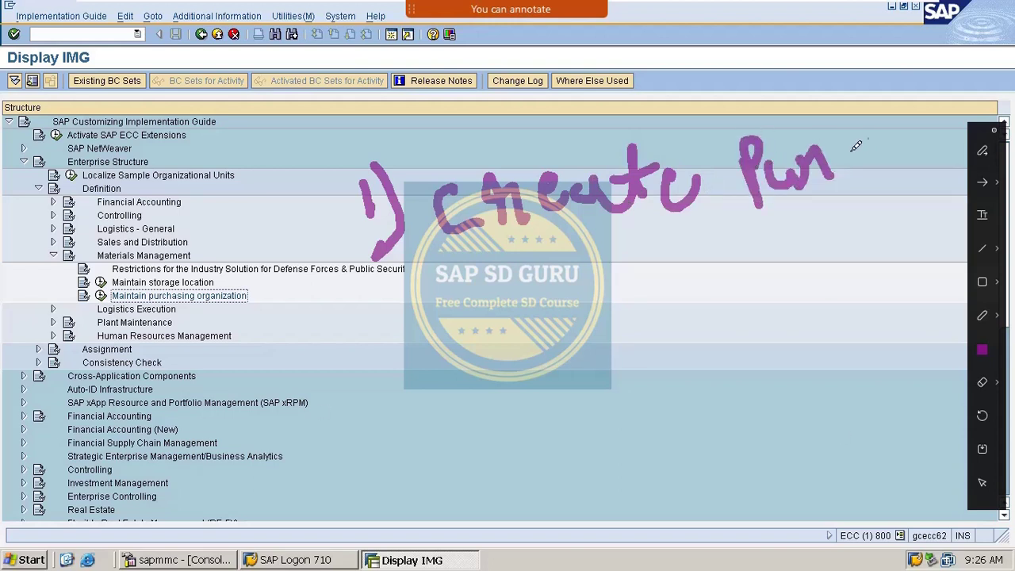
mouse_move(882, 146)
left_mouse_down()
mouse_move(900, 163)
mouse_move(909, 127)
mouse_move(950, 195)
mouse_move(957, 139)
left_mouse_up()
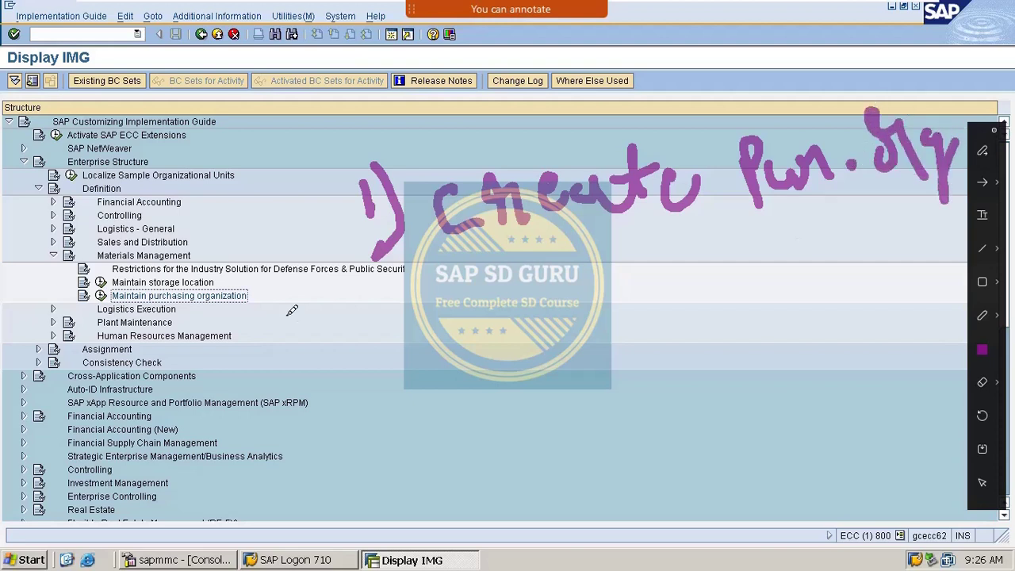
left_click_drag(353, 313, 401, 361)
left_click_drag(404, 286, 414, 372)
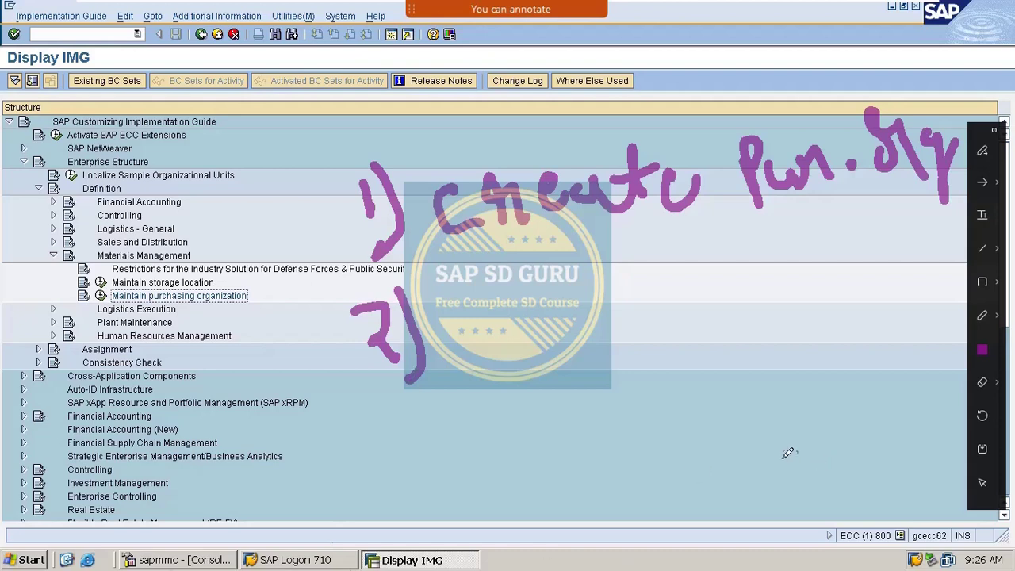
mouse_move(468, 366)
left_mouse_down()
mouse_move(489, 297)
mouse_move(514, 350)
left_mouse_up()
mouse_move(468, 327)
left_mouse_down()
mouse_move(542, 319)
mouse_move(559, 342)
left_mouse_up()
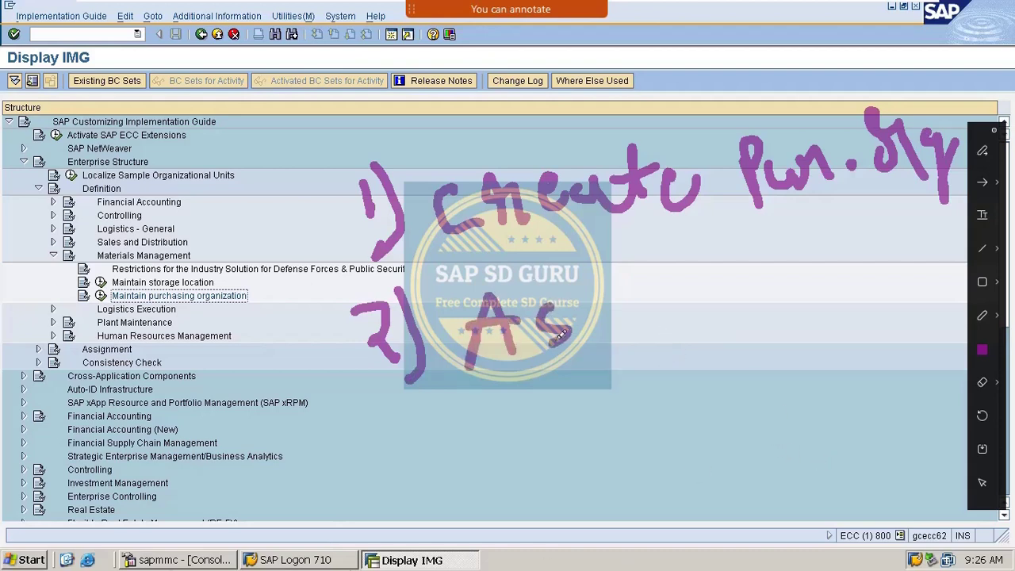
mouse_move(600, 297)
left_mouse_down()
mouse_move(621, 314)
mouse_move(595, 346)
left_mouse_up()
left_click_drag(635, 292, 632, 322)
left_click(624, 275)
mouse_move(669, 282)
left_mouse_down()
mouse_move(671, 368)
mouse_move(728, 305)
left_mouse_up()
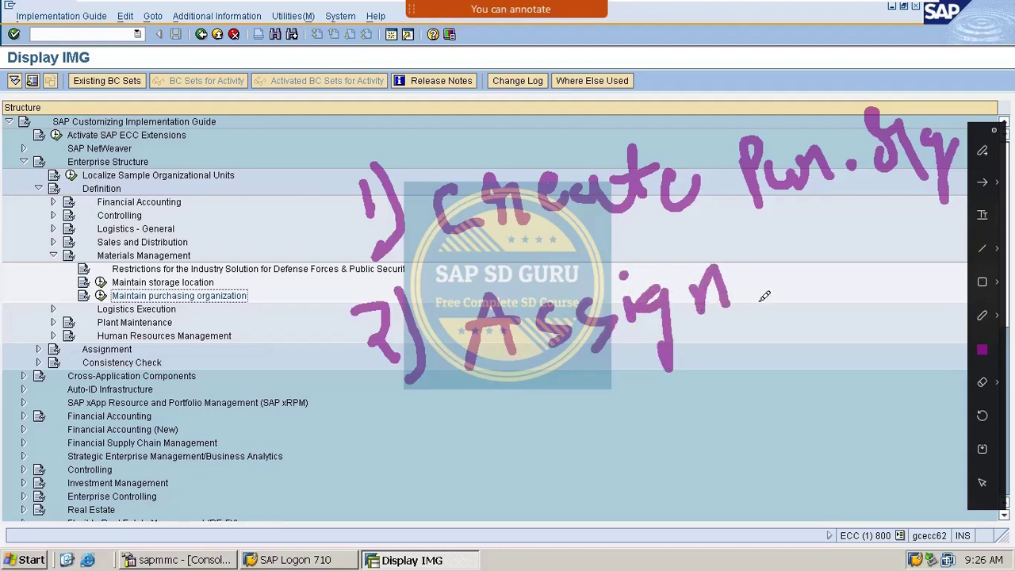
left_click_drag(774, 270, 801, 283)
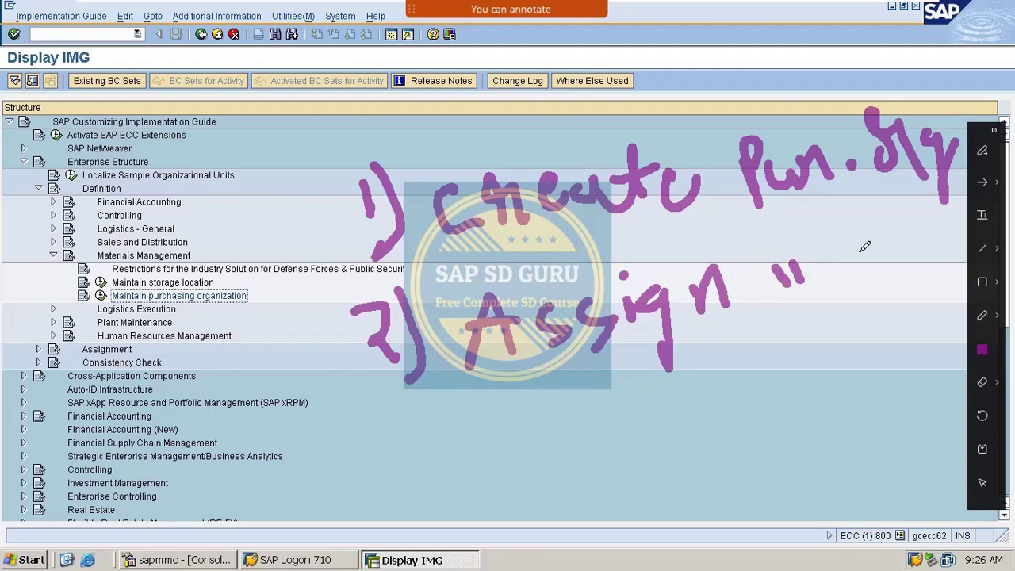
mouse_move(856, 233)
left_mouse_down()
mouse_move(870, 273)
mouse_move(897, 237)
left_mouse_up()
mouse_move(882, 230)
left_mouse_down()
mouse_move(887, 269)
mouse_move(909, 287)
mouse_move(935, 290)
left_mouse_up()
mouse_move(963, 274)
left_mouse_down()
mouse_move(949, 299)
mouse_move(967, 295)
left_mouse_up()
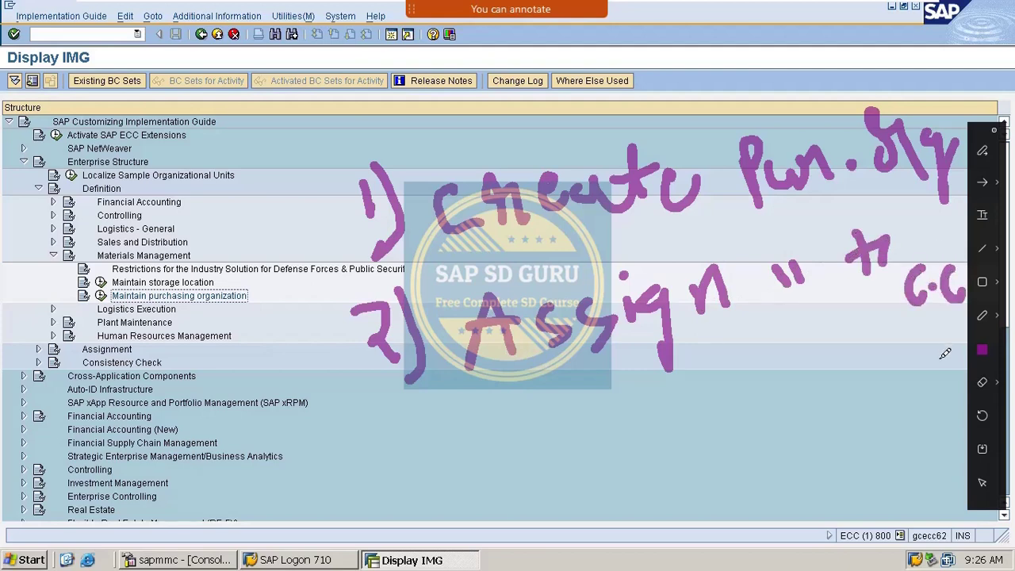
mouse_move(297, 362)
left_mouse_down()
mouse_move(315, 369)
mouse_move(376, 320)
left_mouse_up()
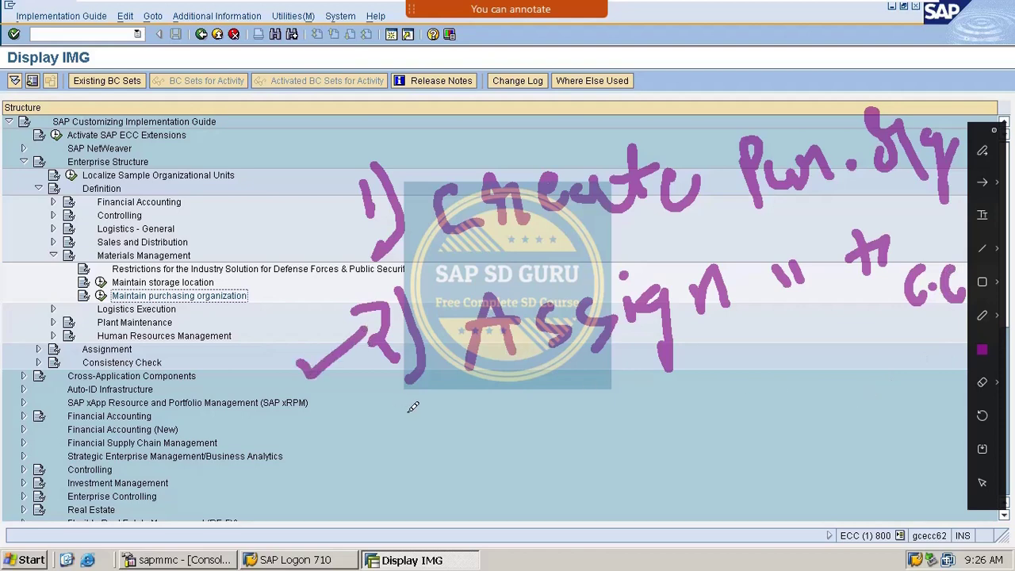
key("Escape")
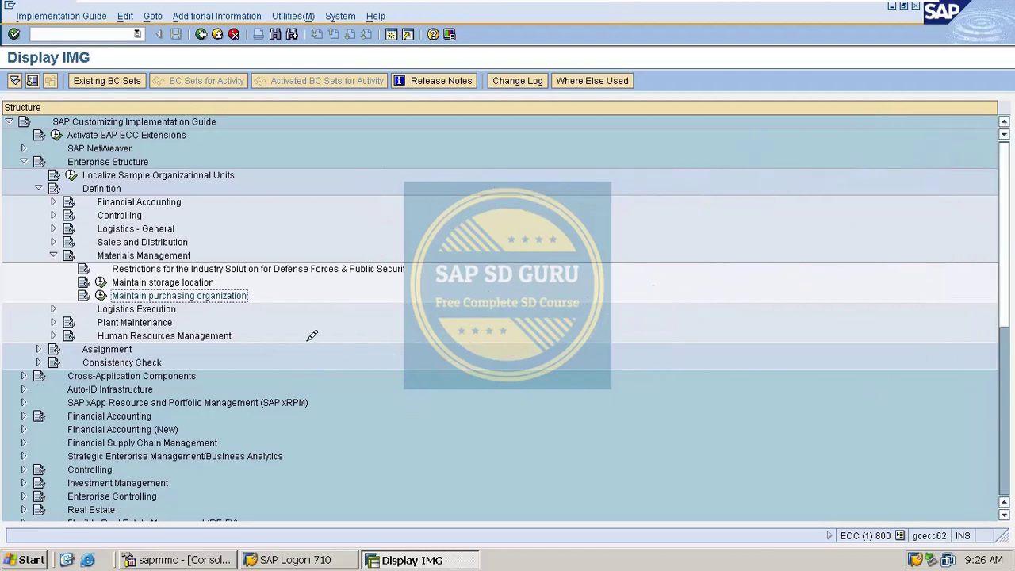
Execute 'Assign purchasing organization to company code' under Enterprise Structure > Assignment > Materials Management.
left_click(38, 188)
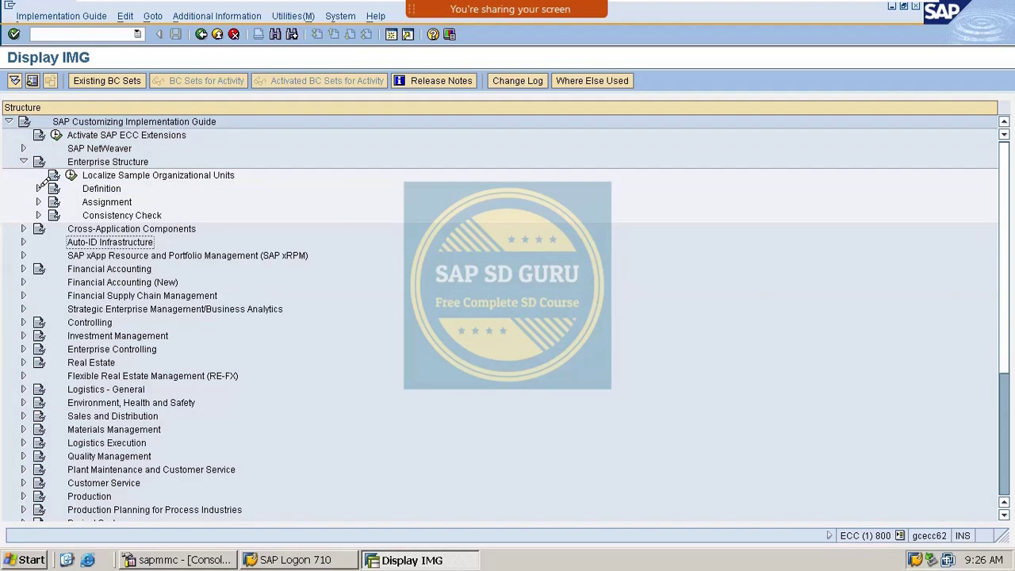
left_click(38, 202)
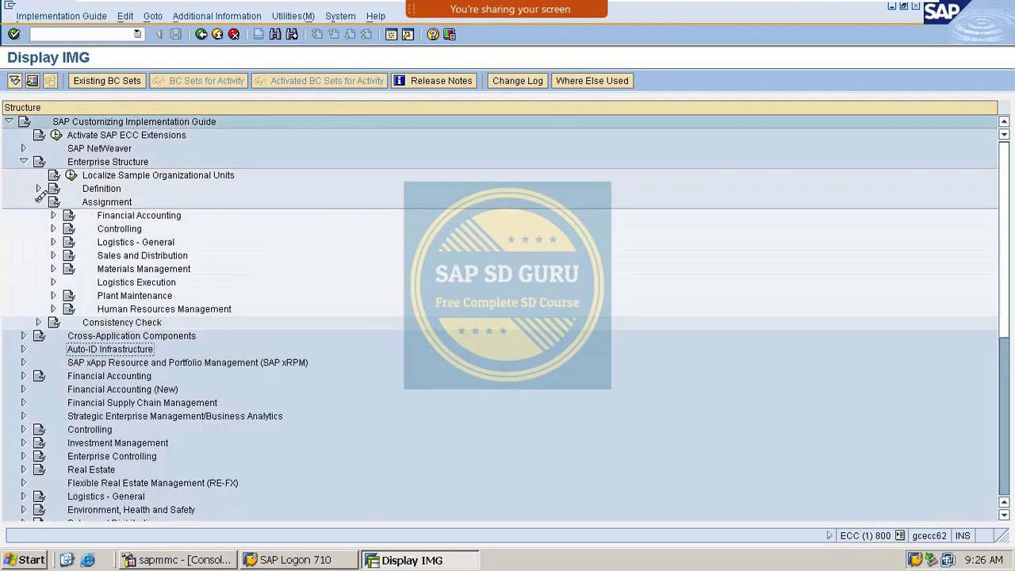
left_click(53, 215)
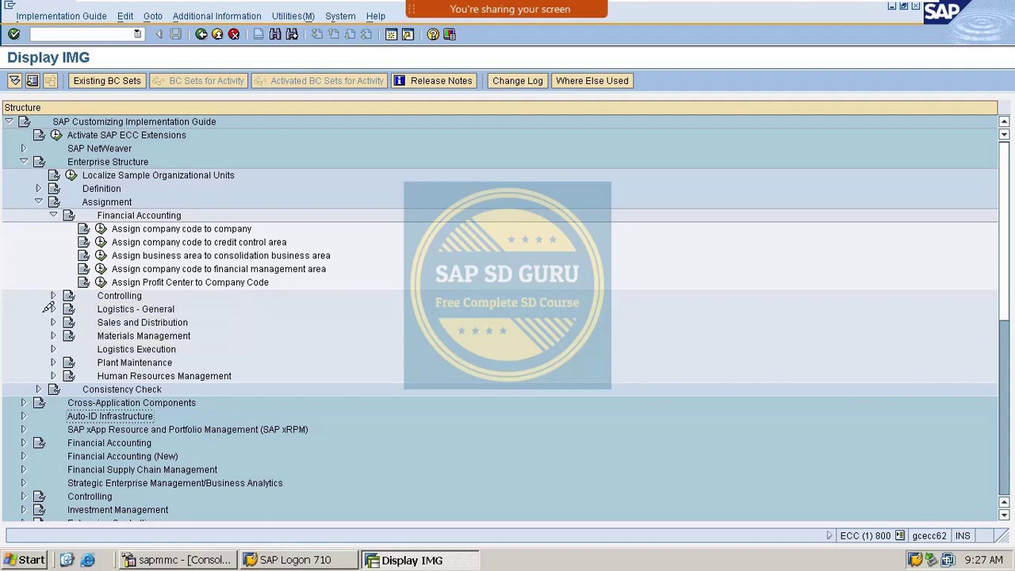
left_click(53, 333)
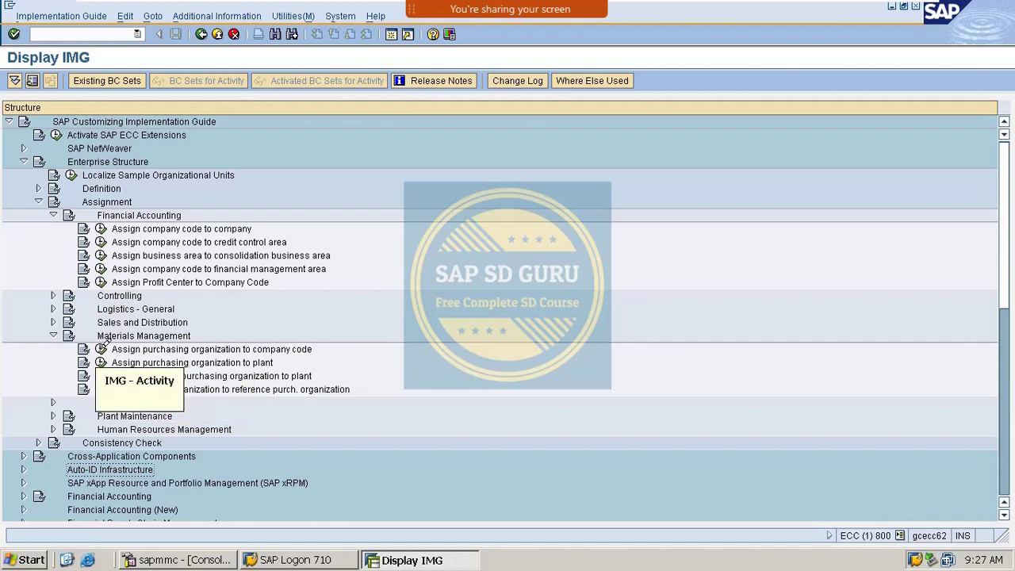
left_click(101, 349)
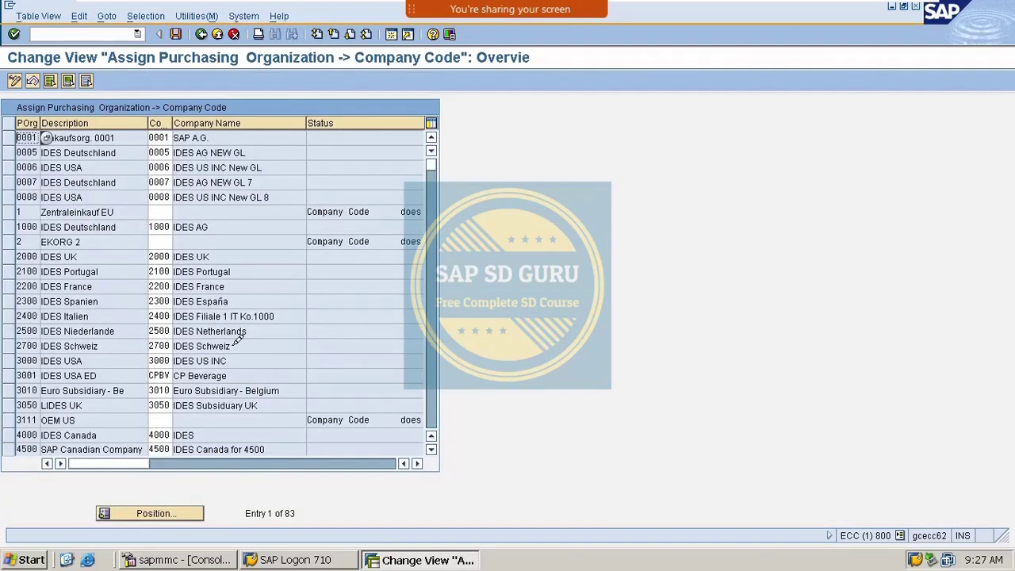
Jump to purchasing organization M100 to check its ALKEM company code, keeping the table editable.
left_click(167, 511)
type("m10")
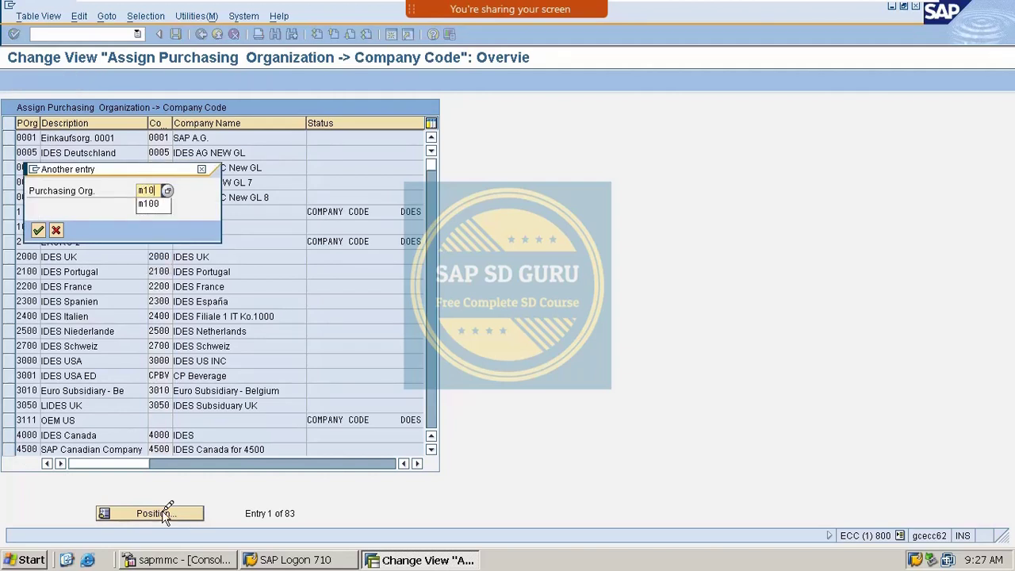
type("0")
key("Return")
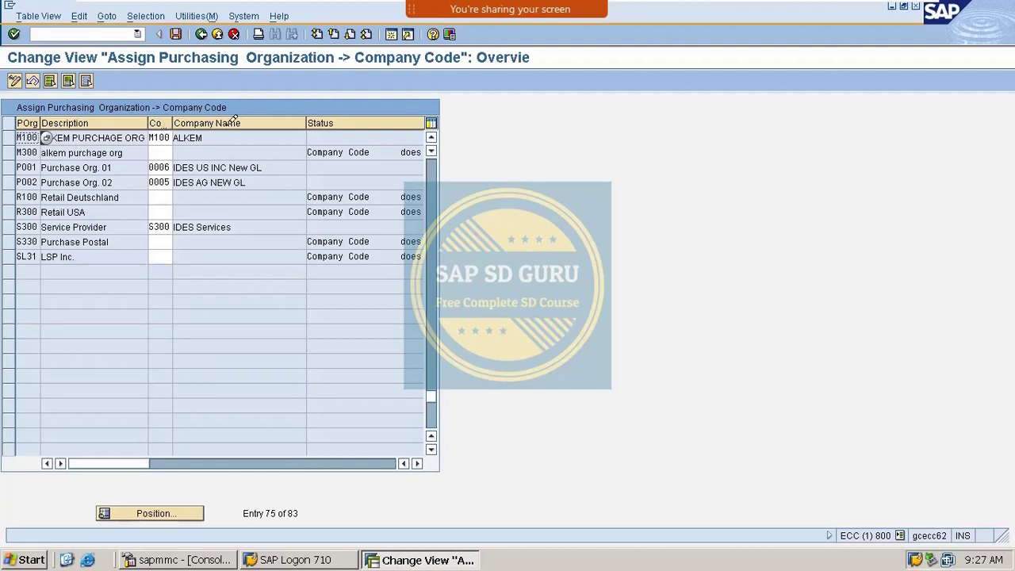
left_click_drag(223, 135, 8, 218)
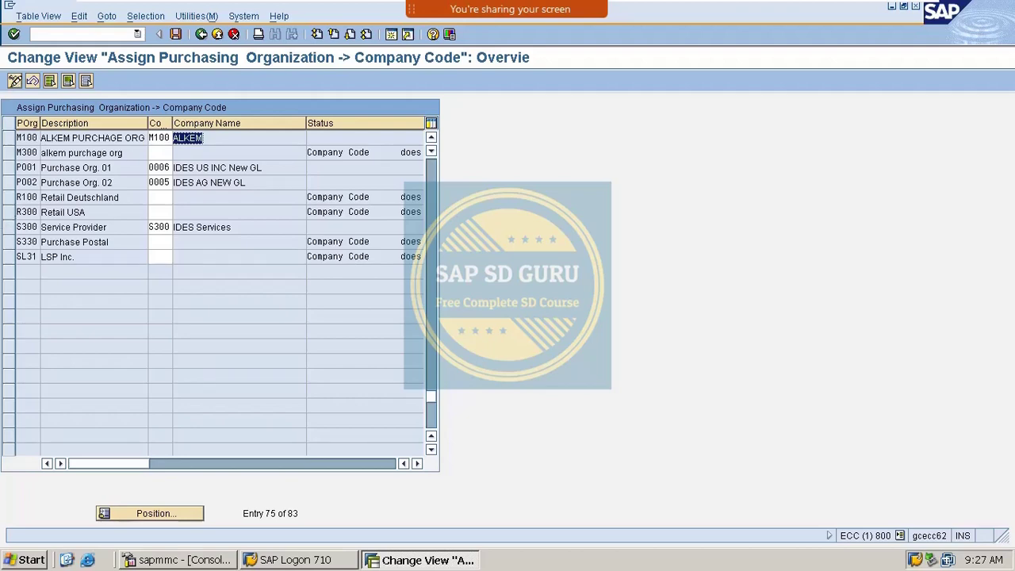
left_click(14, 81)
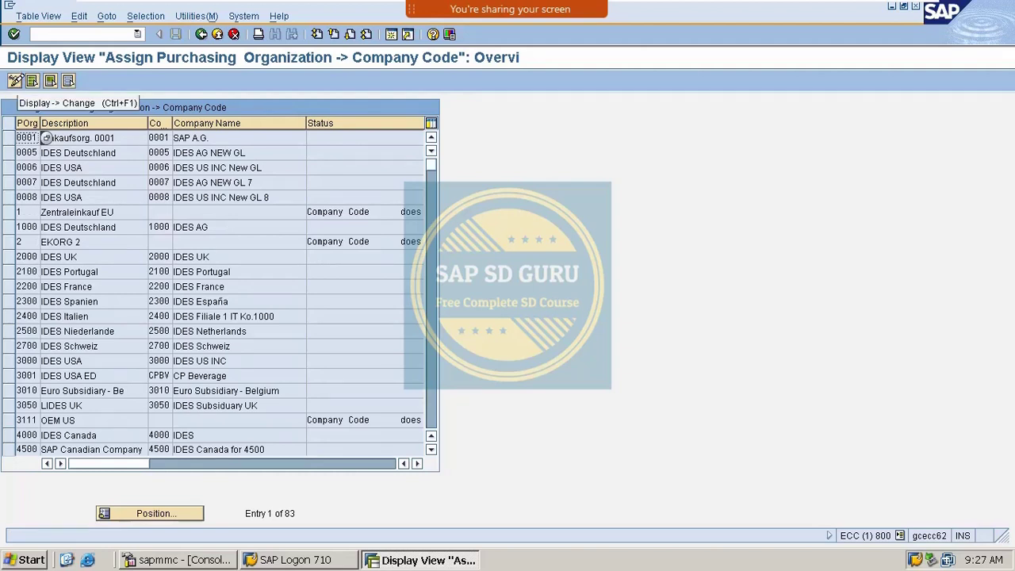
key("ctrl+F1")
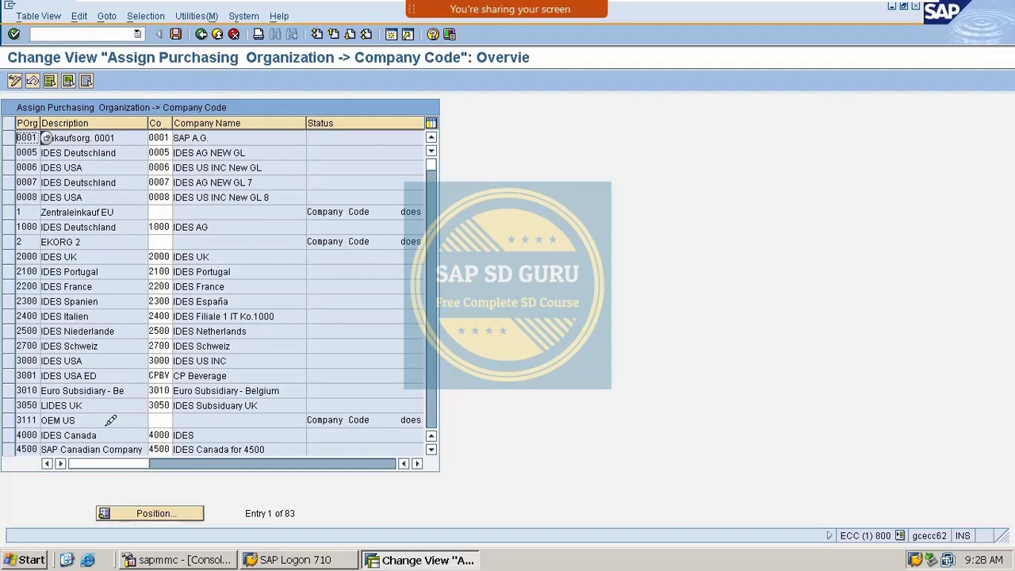
Assign company code M100 to purchasing organization M300 and save.
left_click(119, 512)
type("m300")
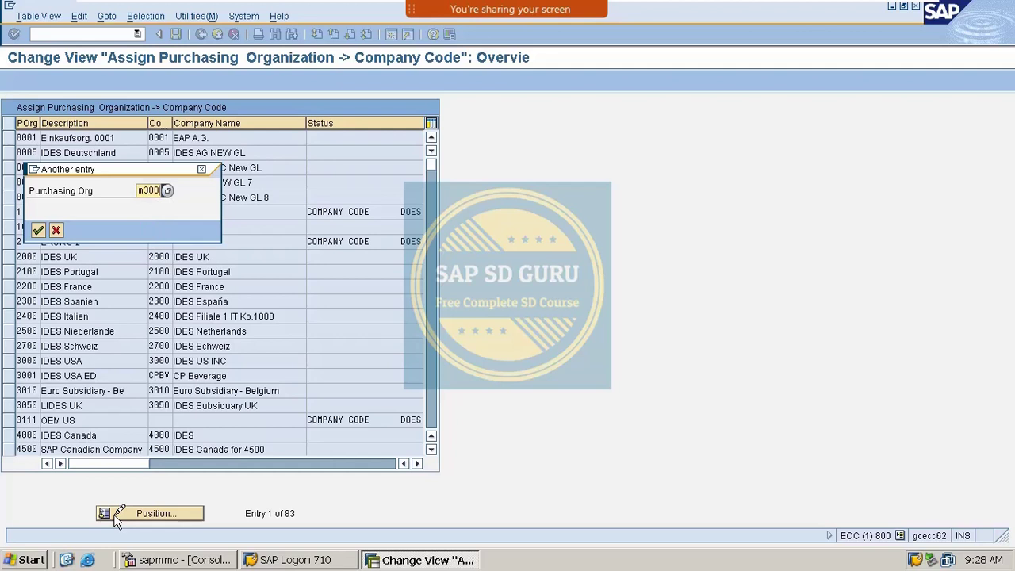
key("Return")
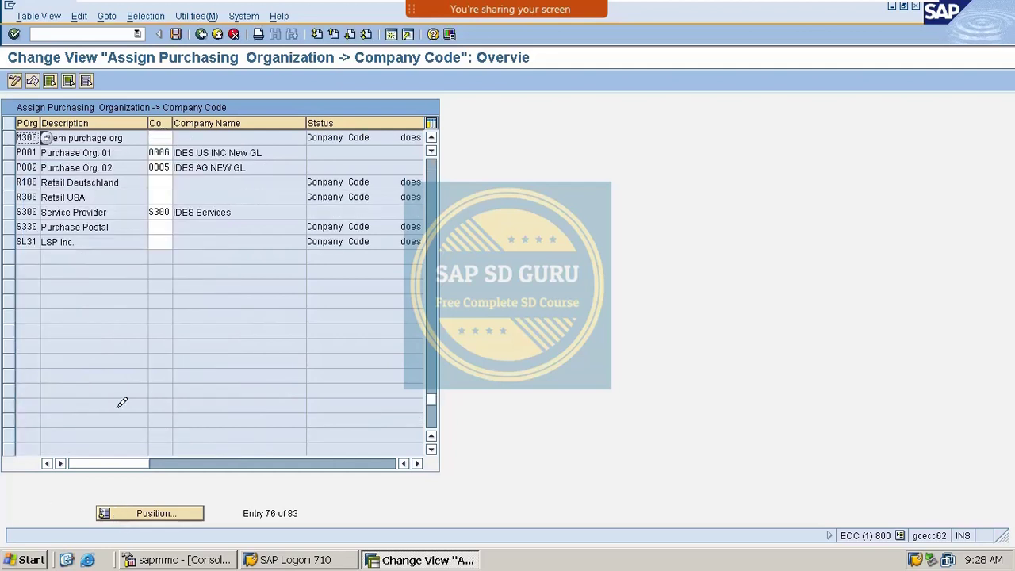
left_click(159, 137)
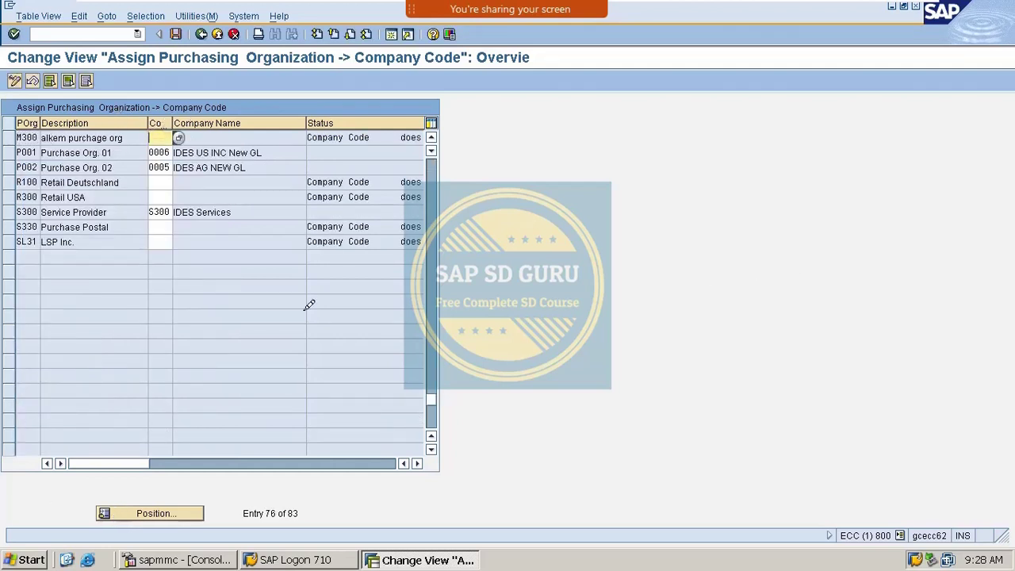
double_click(38, 136)
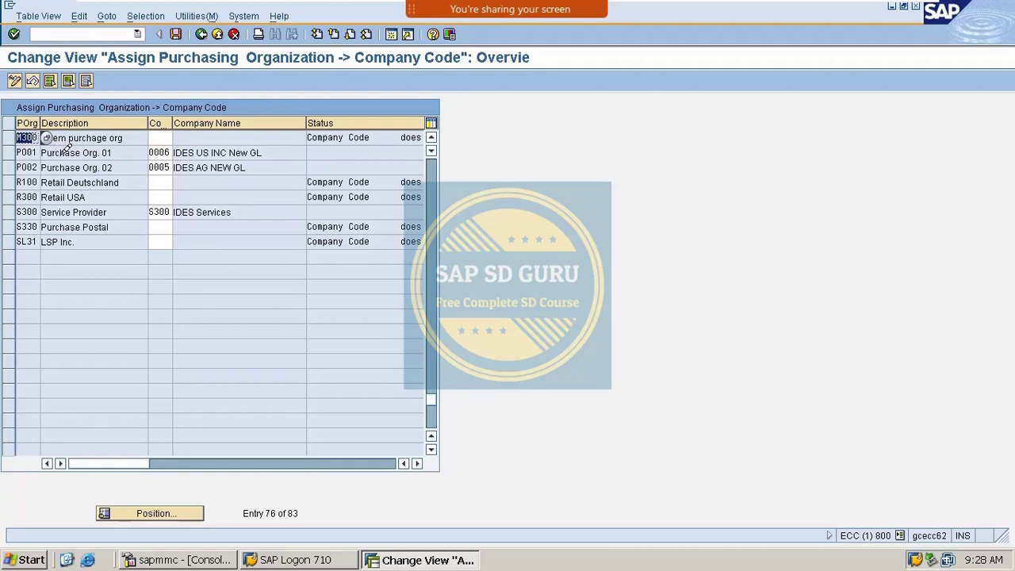
left_click(168, 137)
type("m1")
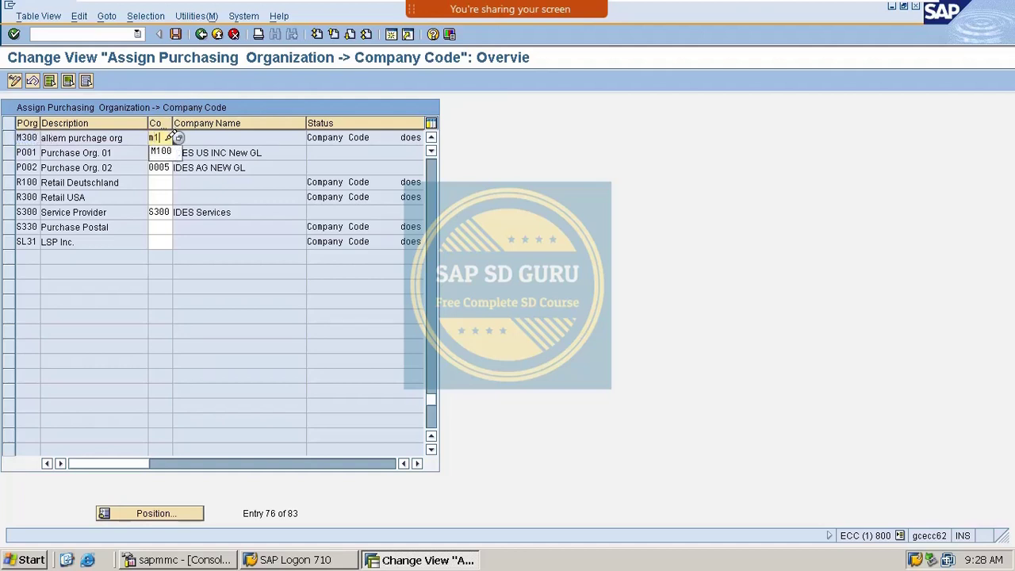
type("00")
key("Return")
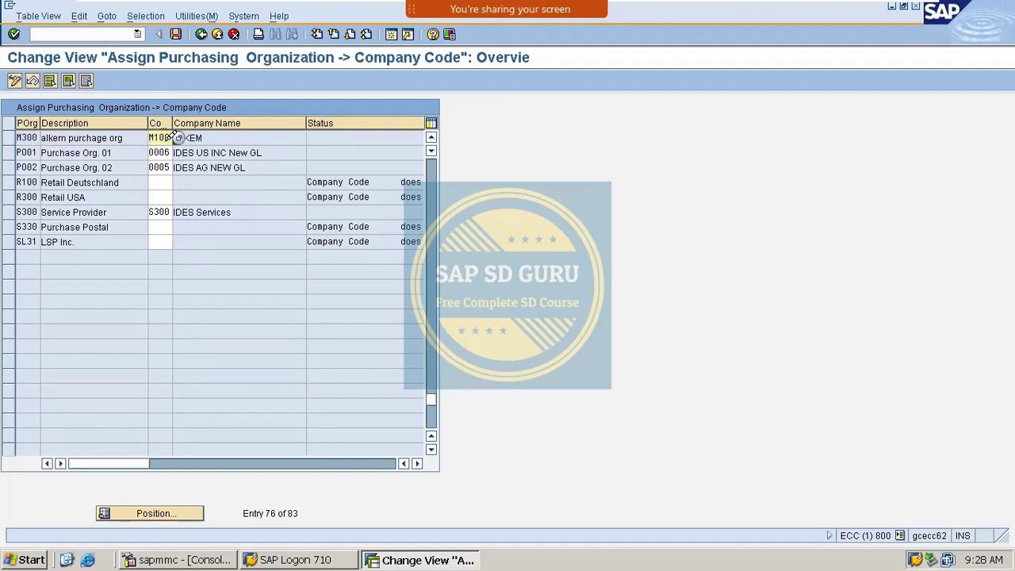
left_click(177, 35)
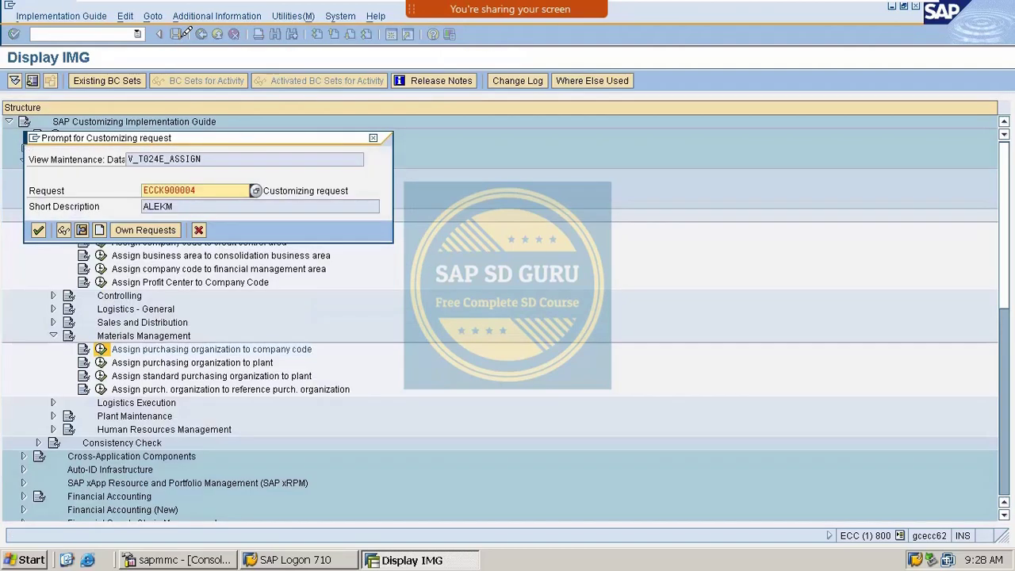
Confirm the customizing request, verify the M100 and M300 assignments, and go back to the IMG.
key("Return")
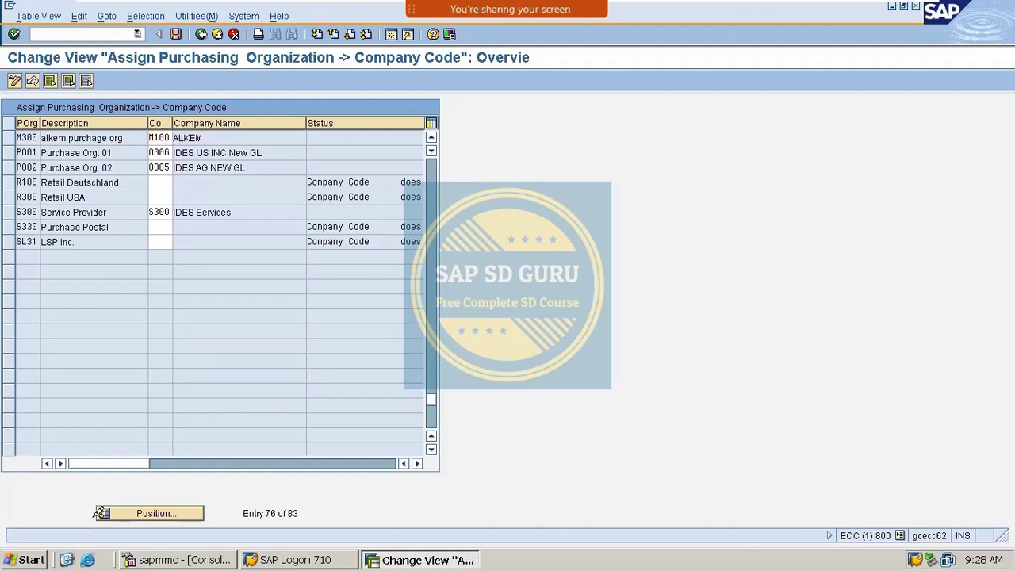
left_click(123, 510)
type("m100")
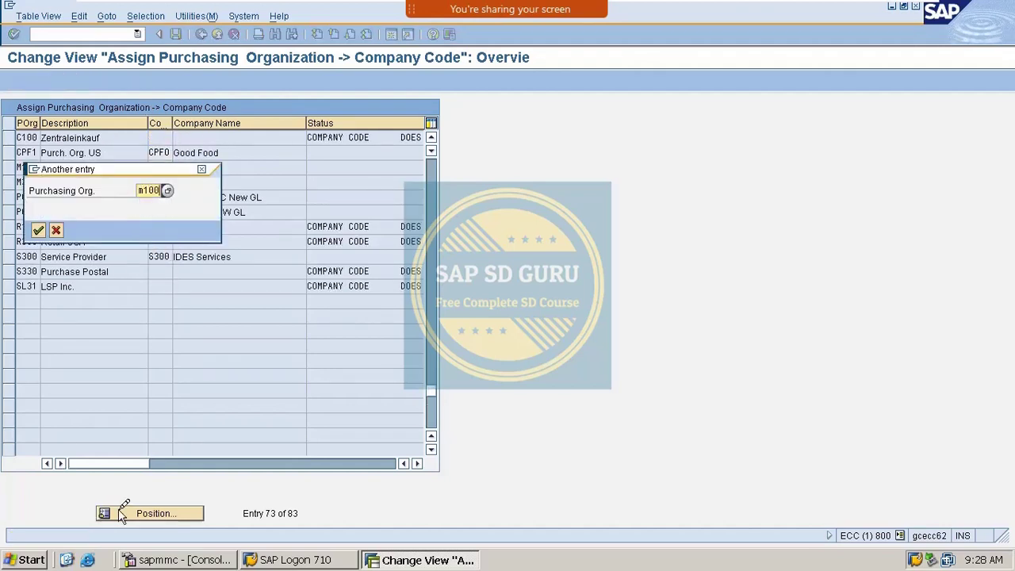
key("Return")
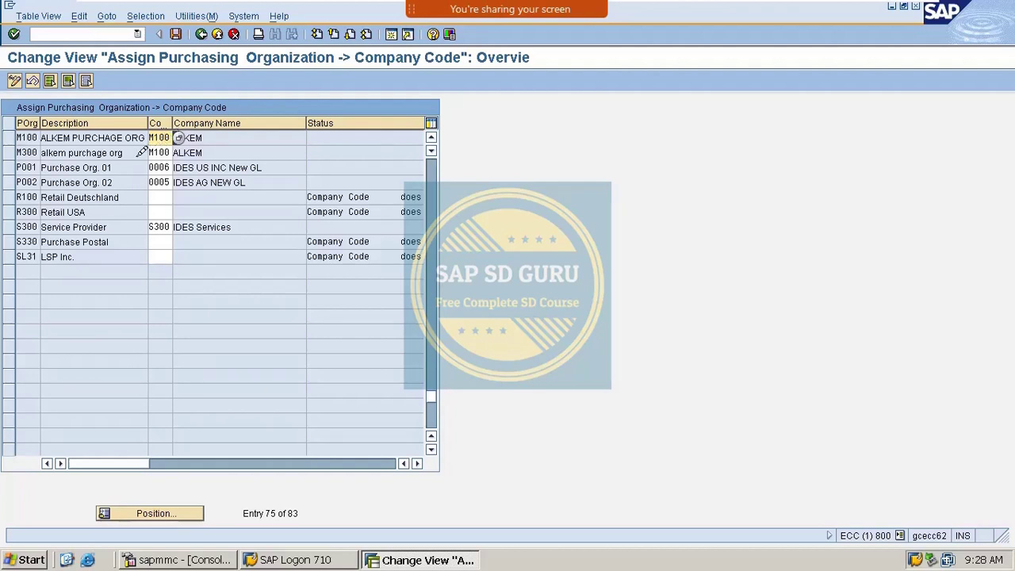
left_click(201, 34)
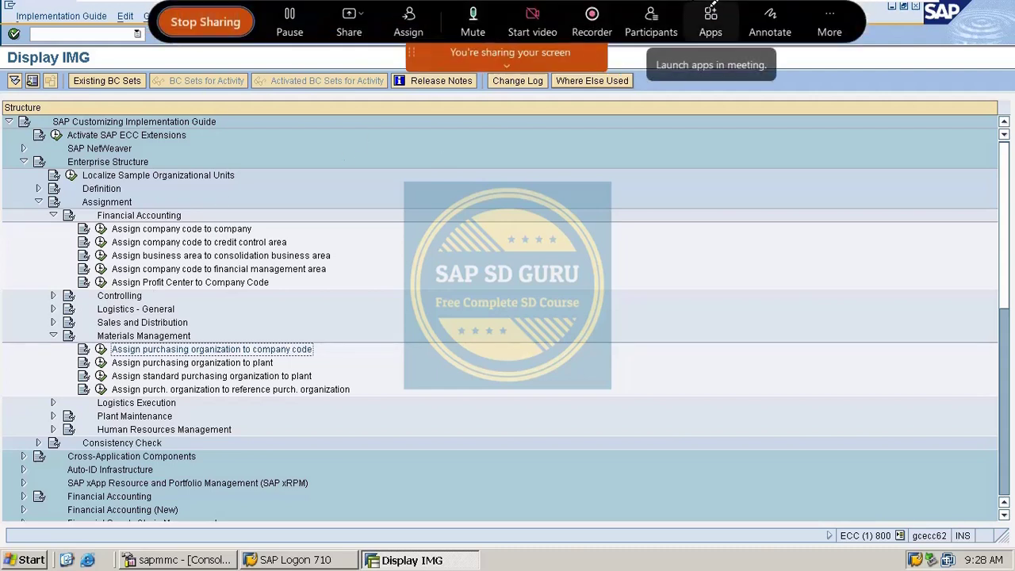
left_click(768, 28)
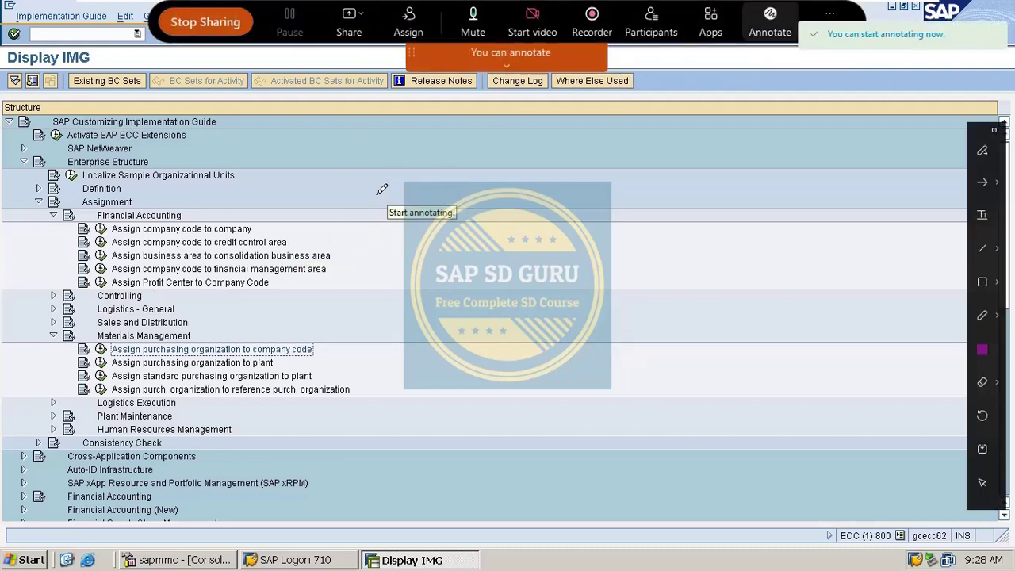
mouse_move(374, 195)
left_mouse_down()
mouse_move(404, 197)
mouse_move(392, 222)
left_mouse_up()
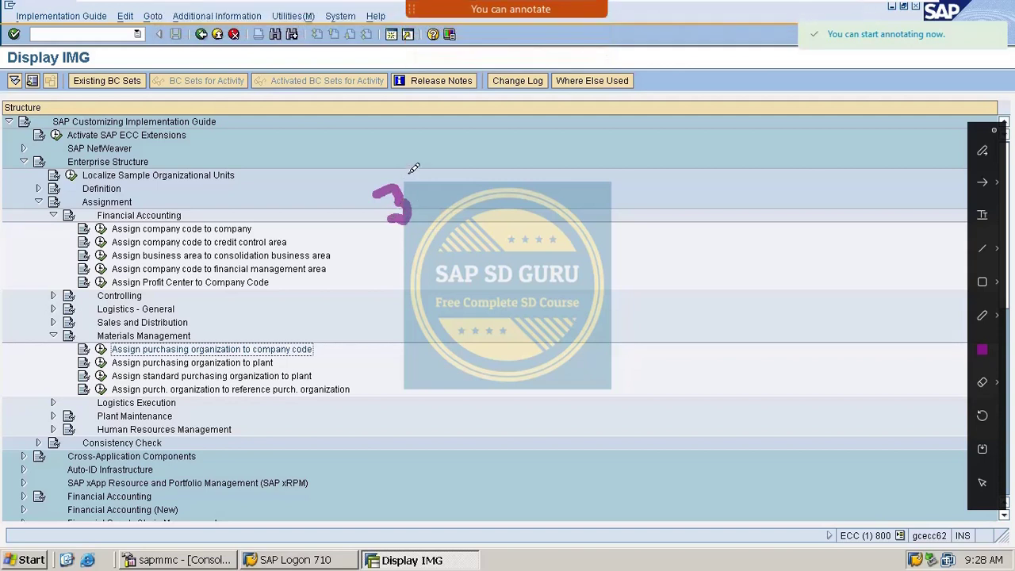
mouse_move(413, 169)
left_mouse_down()
mouse_move(426, 231)
mouse_move(391, 254)
left_mouse_up()
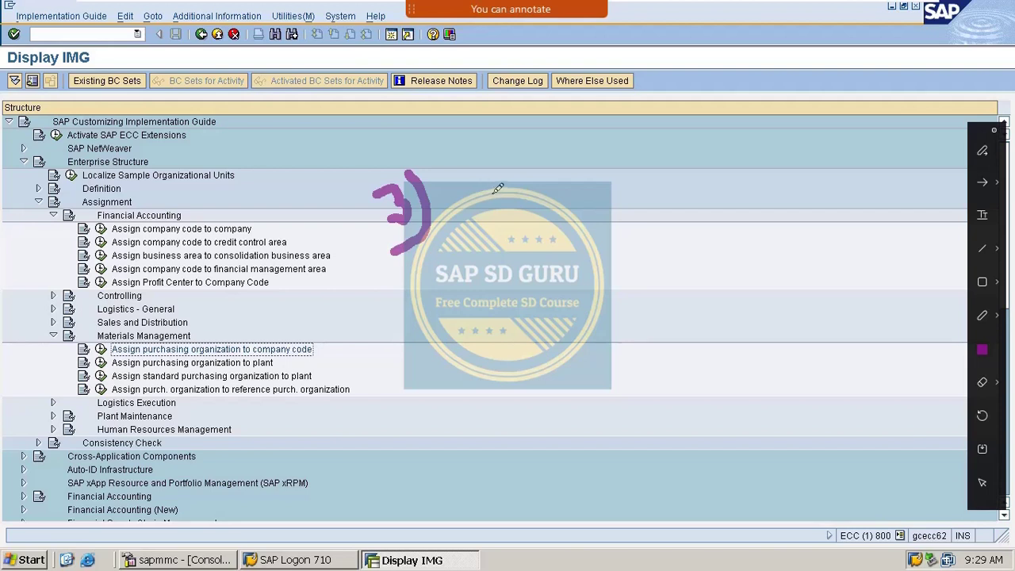
mouse_move(512, 172)
left_mouse_down()
mouse_move(525, 203)
mouse_move(524, 155)
mouse_move(549, 162)
mouse_move(530, 188)
left_mouse_up()
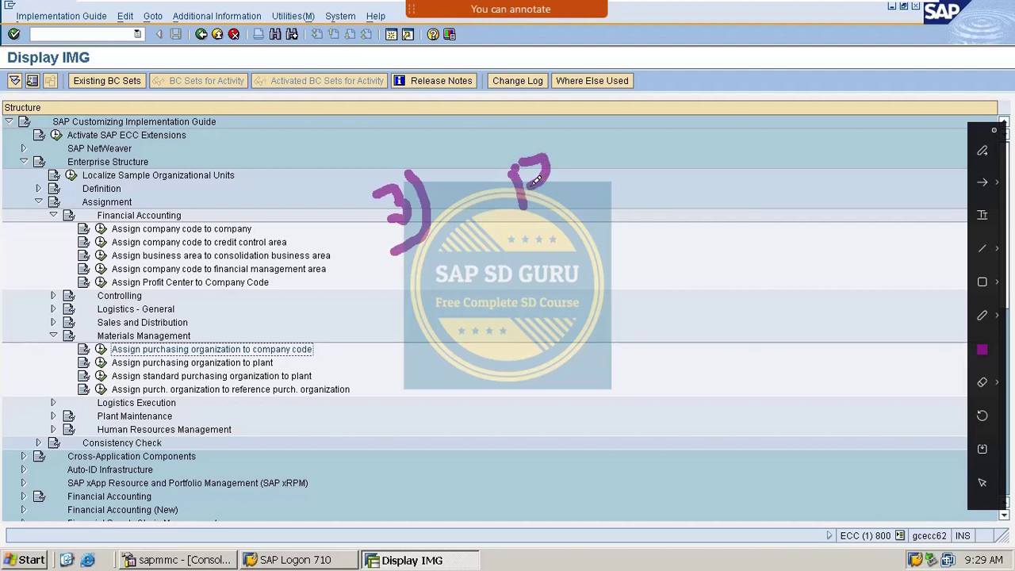
mouse_move(577, 162)
left_mouse_down()
mouse_move(608, 159)
mouse_move(565, 131)
left_mouse_up()
mouse_move(634, 141)
left_mouse_down()
mouse_move(623, 179)
mouse_move(652, 151)
mouse_move(611, 228)
left_mouse_up()
mouse_move(734, 123)
left_mouse_down()
mouse_move(737, 178)
mouse_move(774, 127)
left_mouse_up()
mouse_move(773, 131)
left_mouse_down()
mouse_move(761, 159)
mouse_move(819, 108)
left_mouse_up()
mouse_move(818, 107)
left_mouse_down()
mouse_move(839, 102)
mouse_move(829, 119)
left_mouse_up()
left_click_drag(855, 79, 865, 136)
mouse_move(888, 88)
left_mouse_down()
mouse_move(873, 115)
mouse_move(912, 111)
mouse_move(939, 84)
mouse_move(972, 100)
left_mouse_up()
left_click_drag(984, 64, 936, 76)
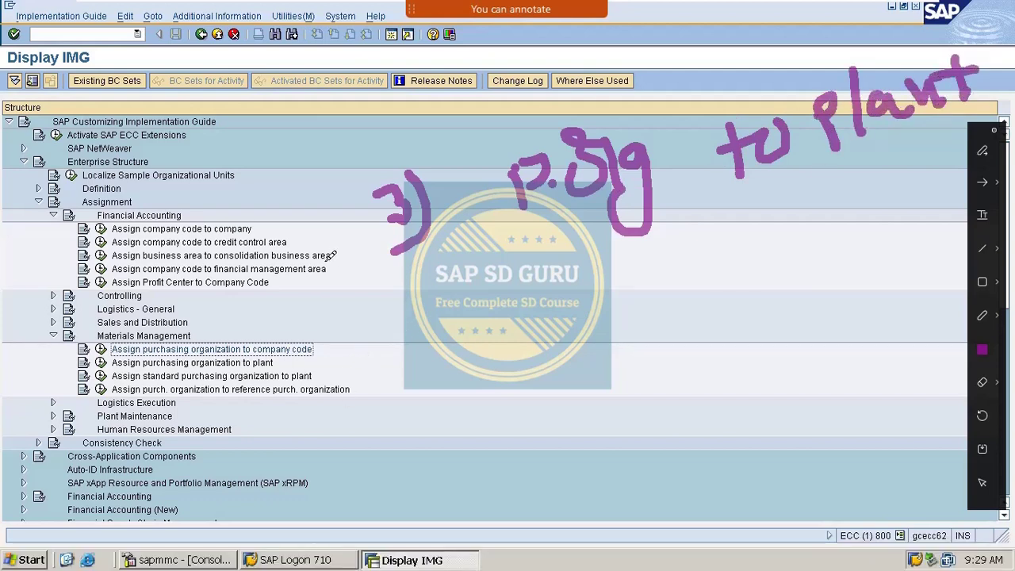
left_click_drag(325, 262, 503, 112)
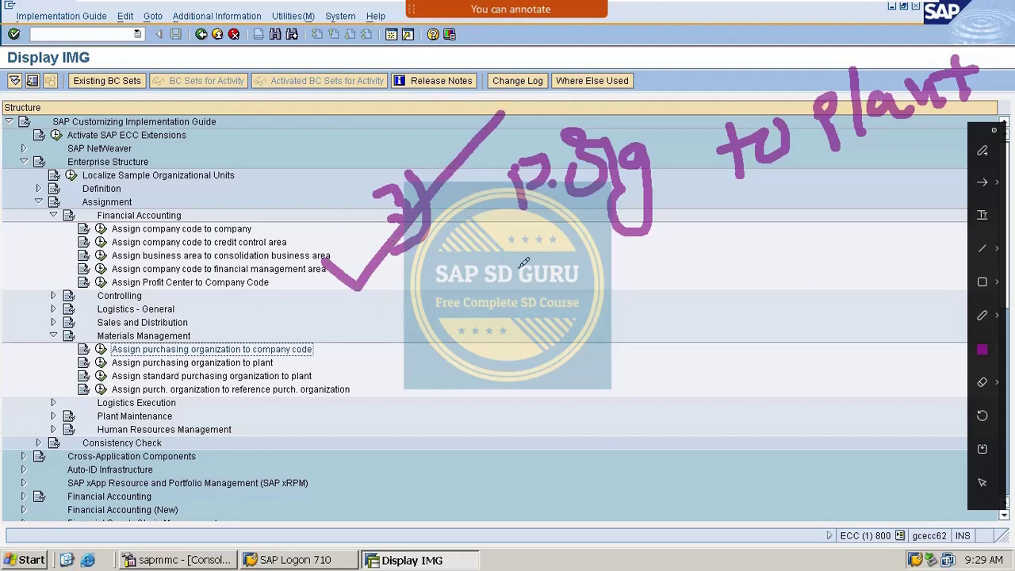
key("Escape")
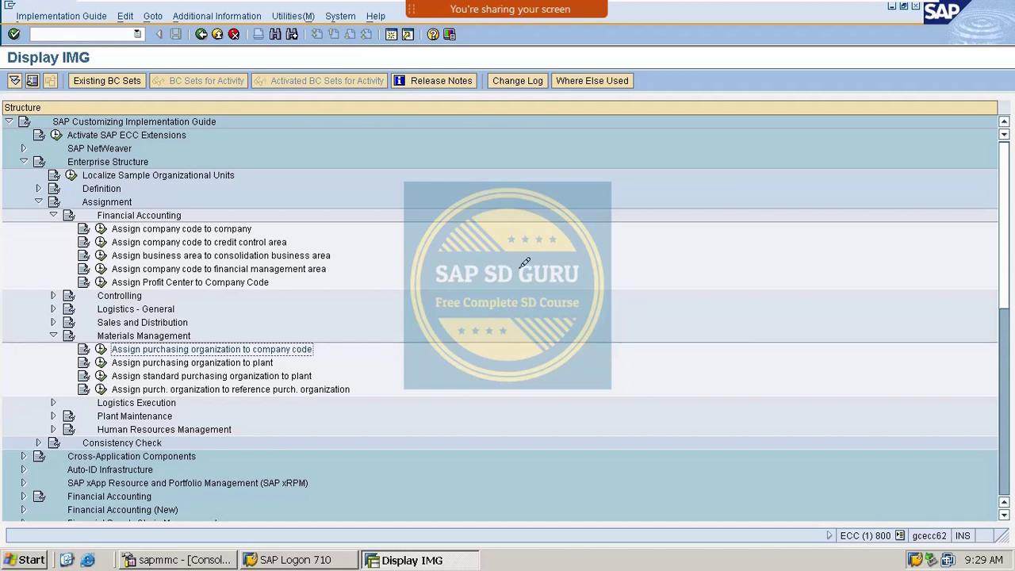
Open the purchasing organization to plant table and review M100's plants M100 and M200.
scroll(525, 263, "down", 3)
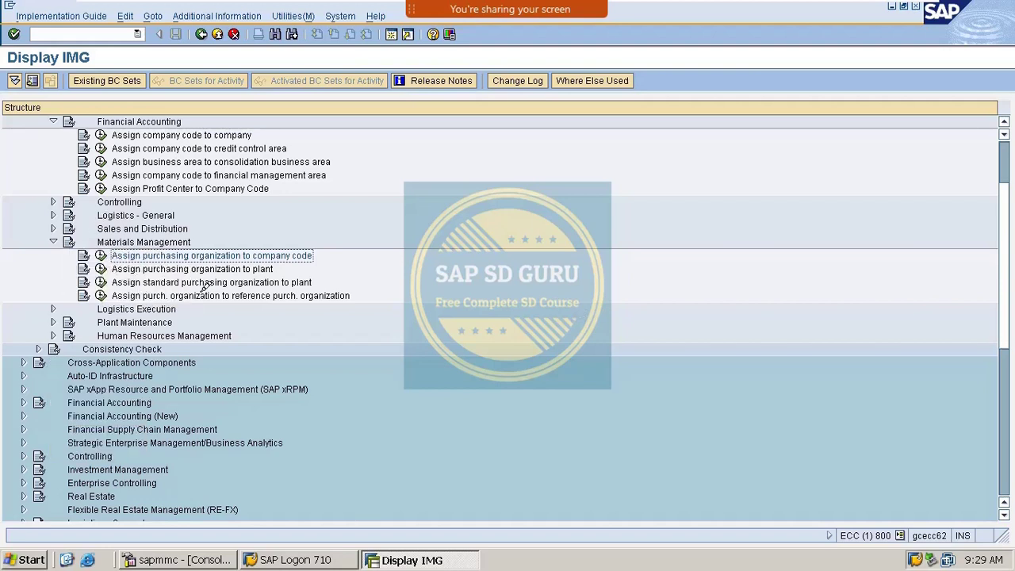
left_click(100, 269)
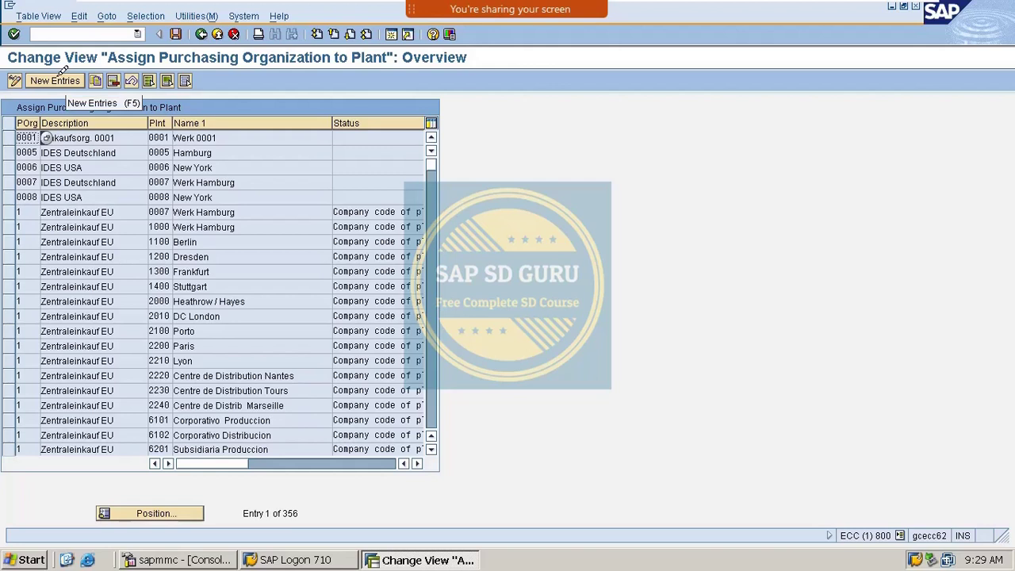
left_click(182, 515)
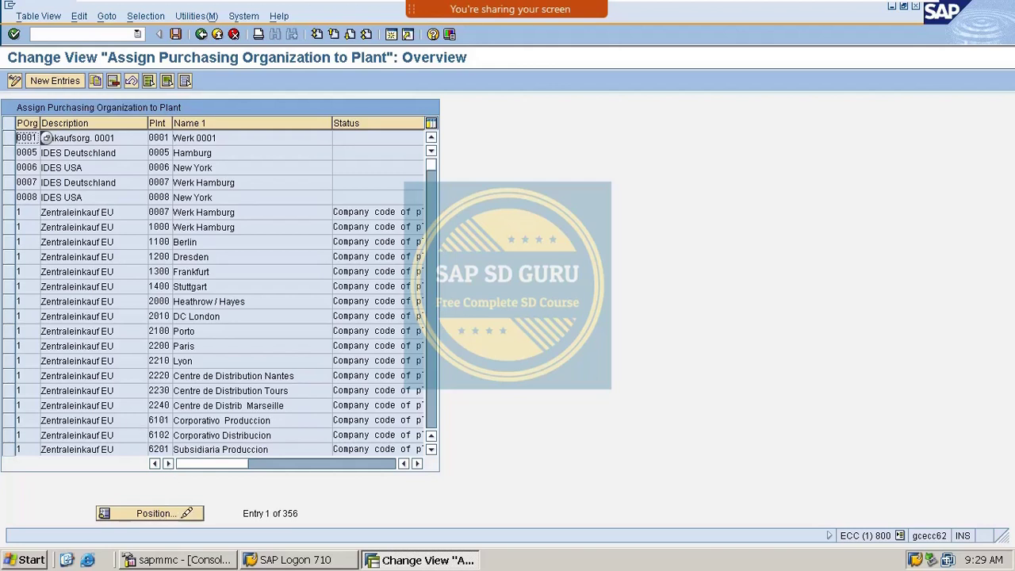
type("m100")
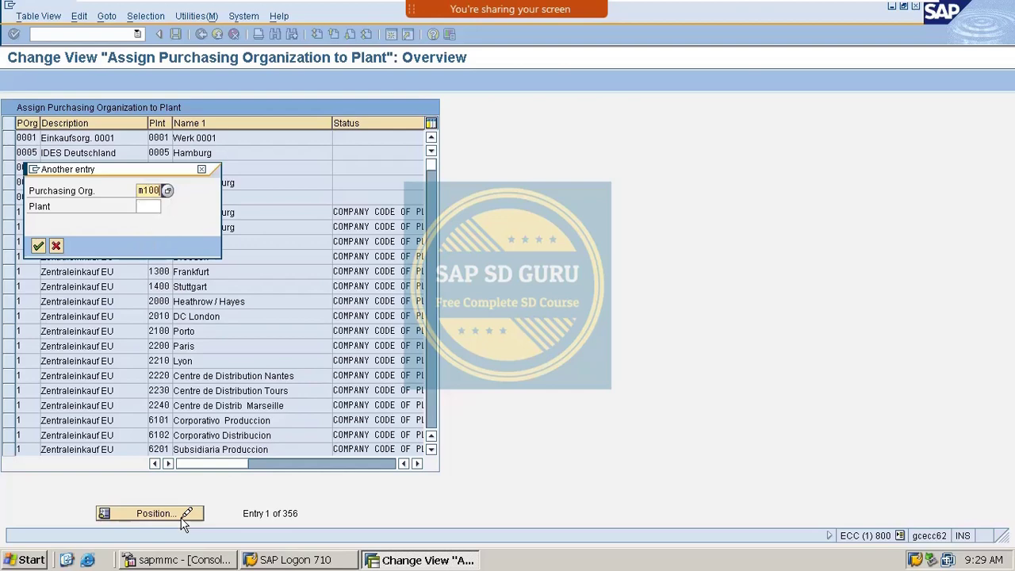
key("Return")
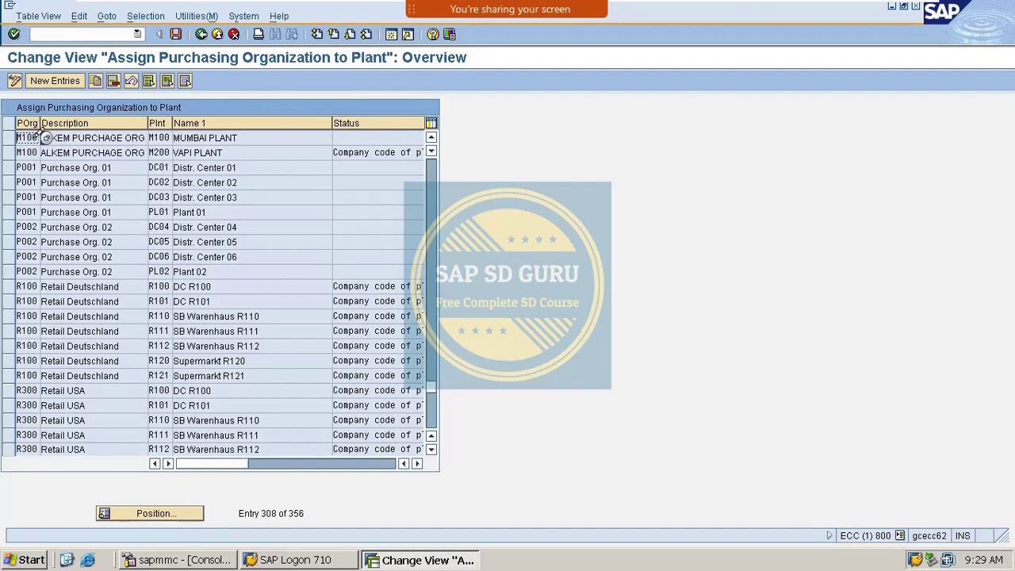
left_click_drag(18, 137, 76, 137)
left_click_drag(150, 137, 193, 141)
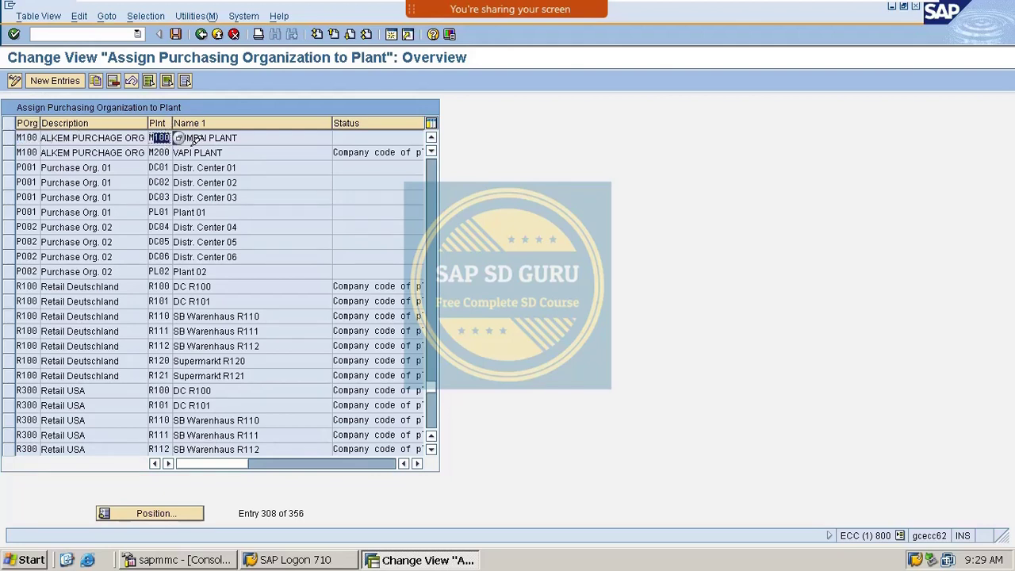
left_click_drag(17, 151, 38, 153)
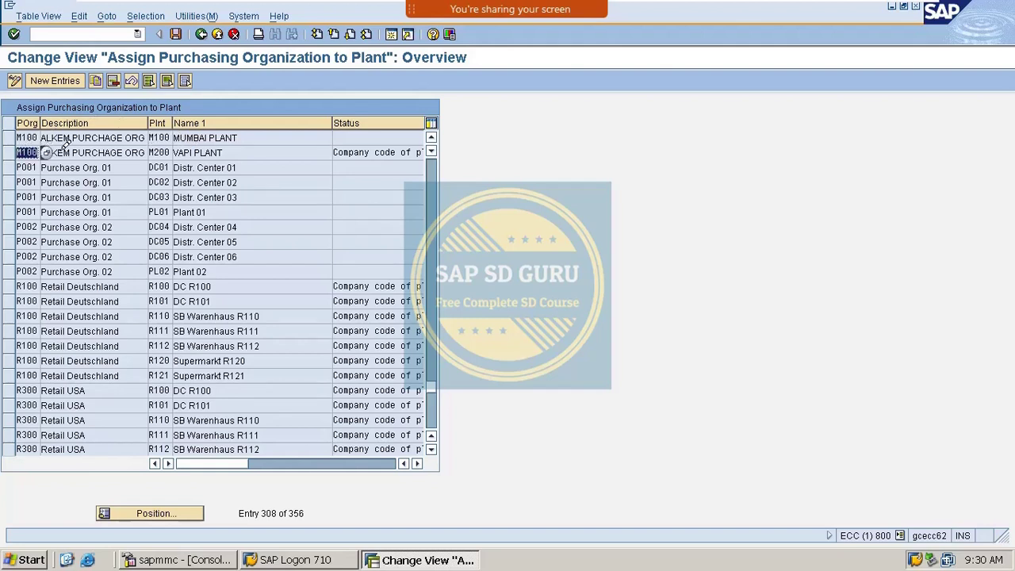
double_click(159, 151)
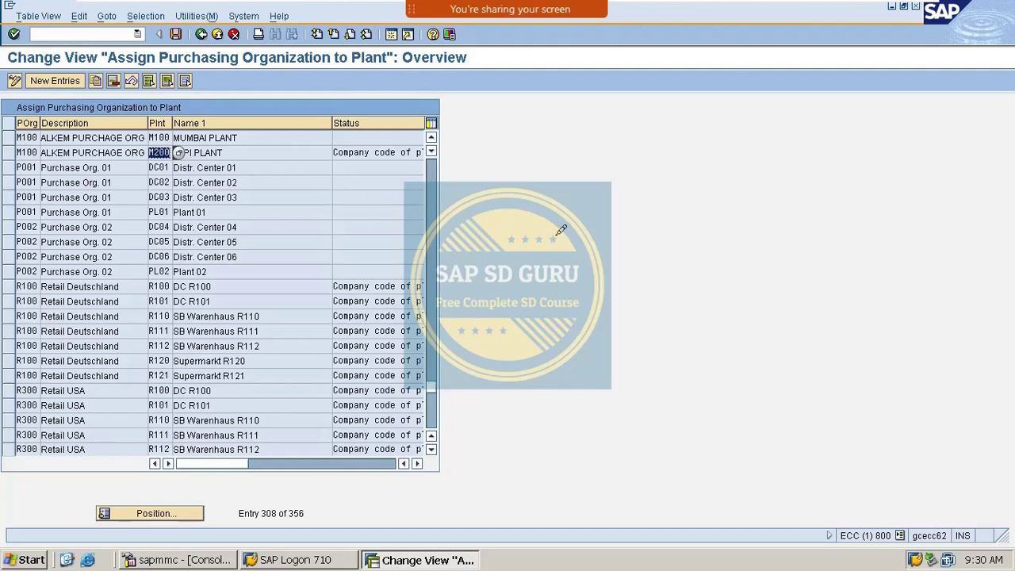
Look up purchasing organization M300 in the plant assignment table.
left_click(182, 512)
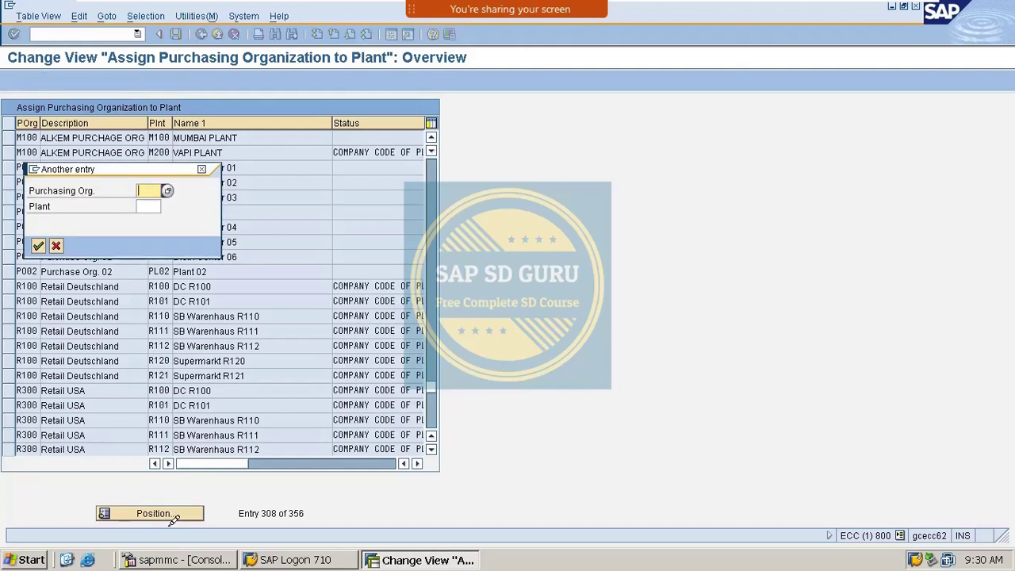
type("m300")
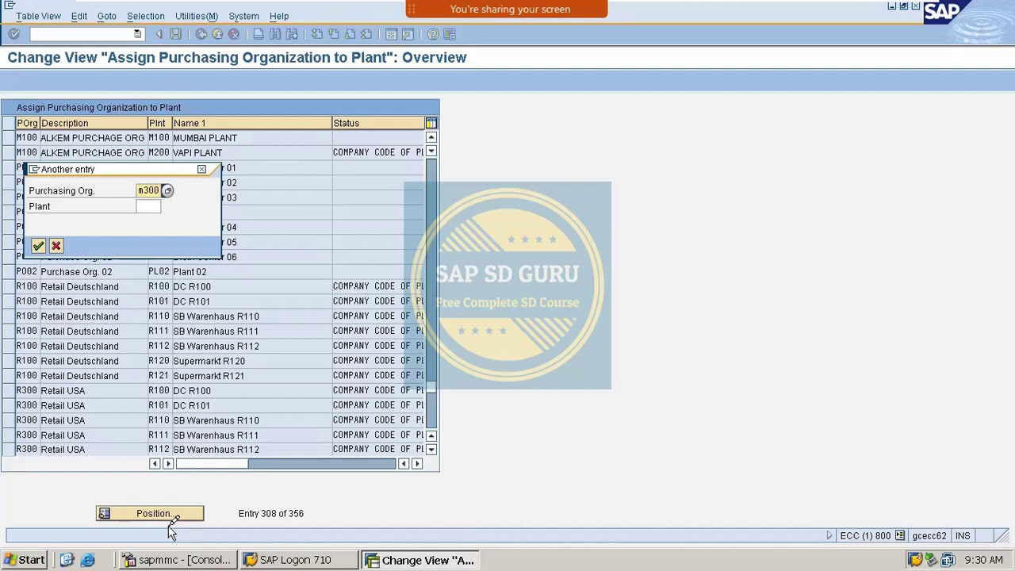
key("Return")
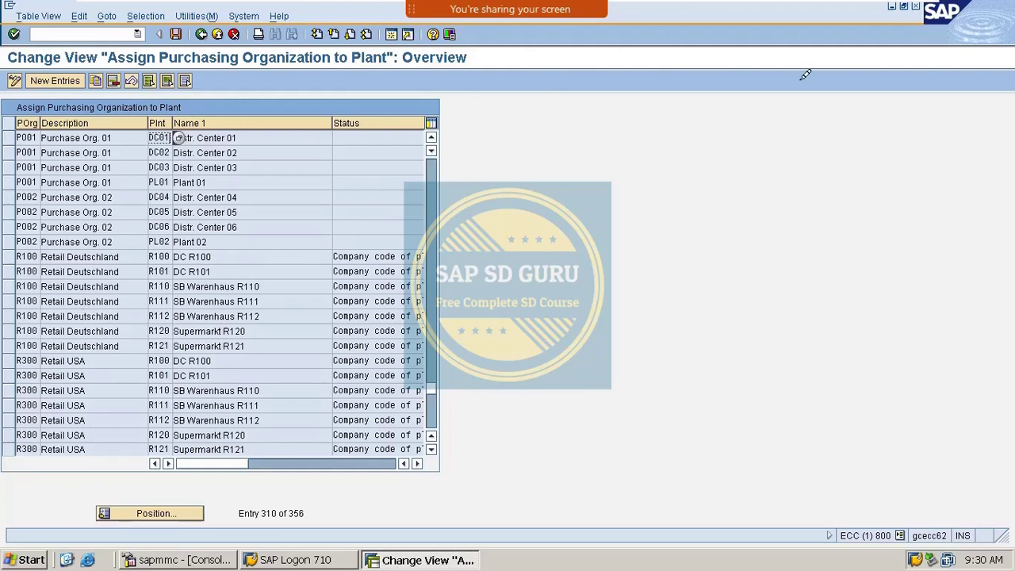
Add new entries assigning purchasing organization M300 to plants M100 and M200.
left_click(55, 80)
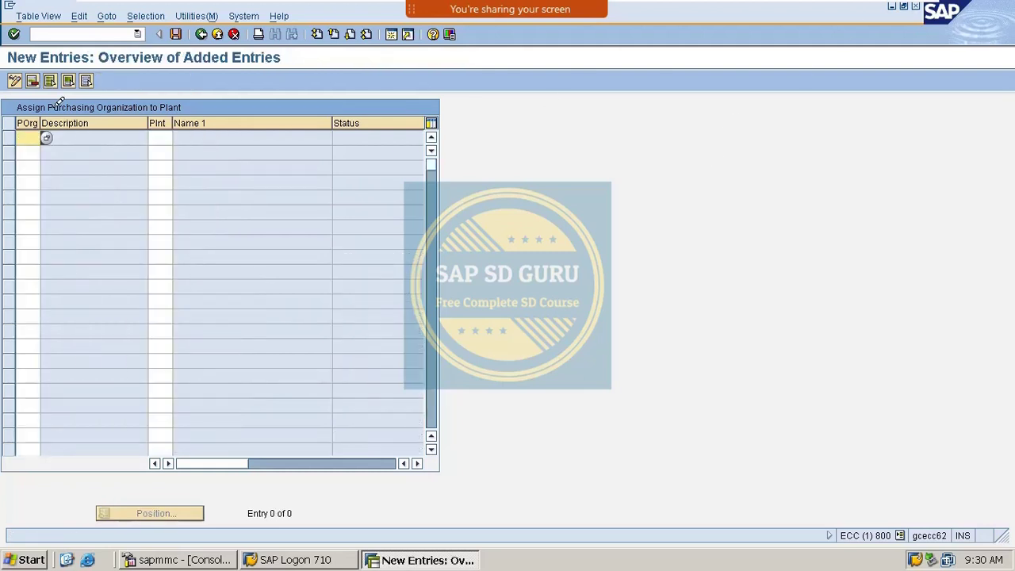
type("m30")
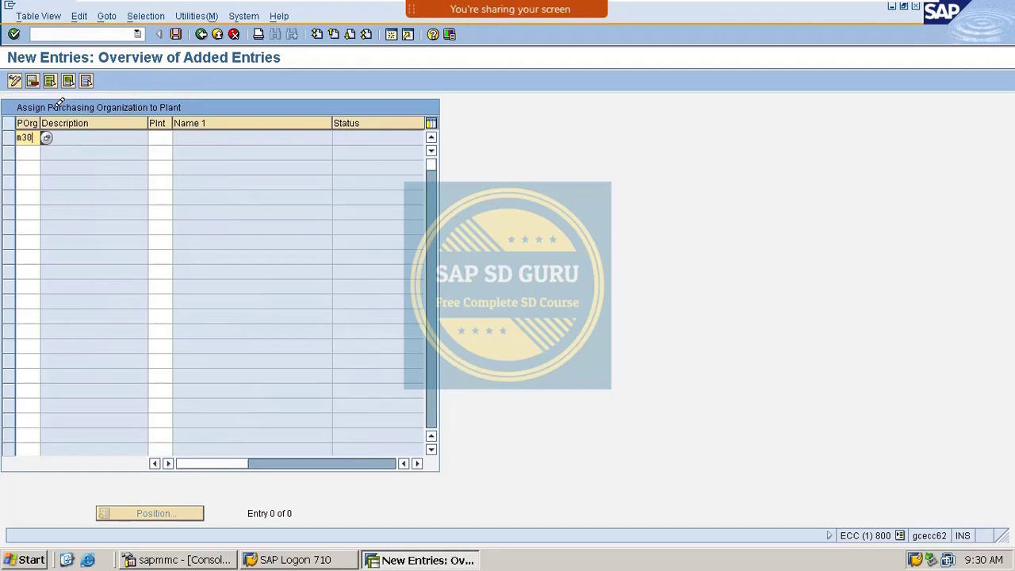
type("0")
key("Tab")
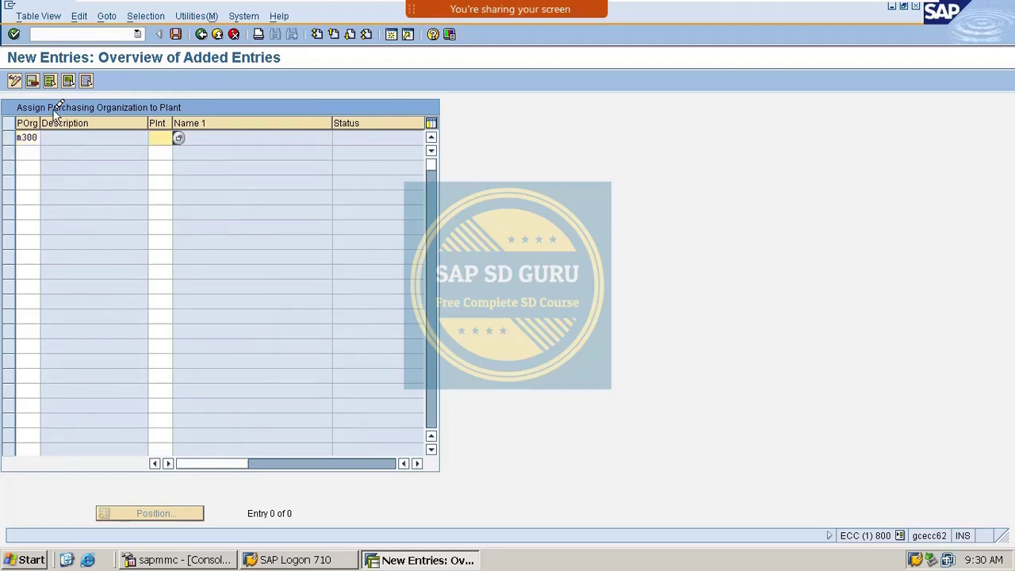
type("m100")
key("Return")
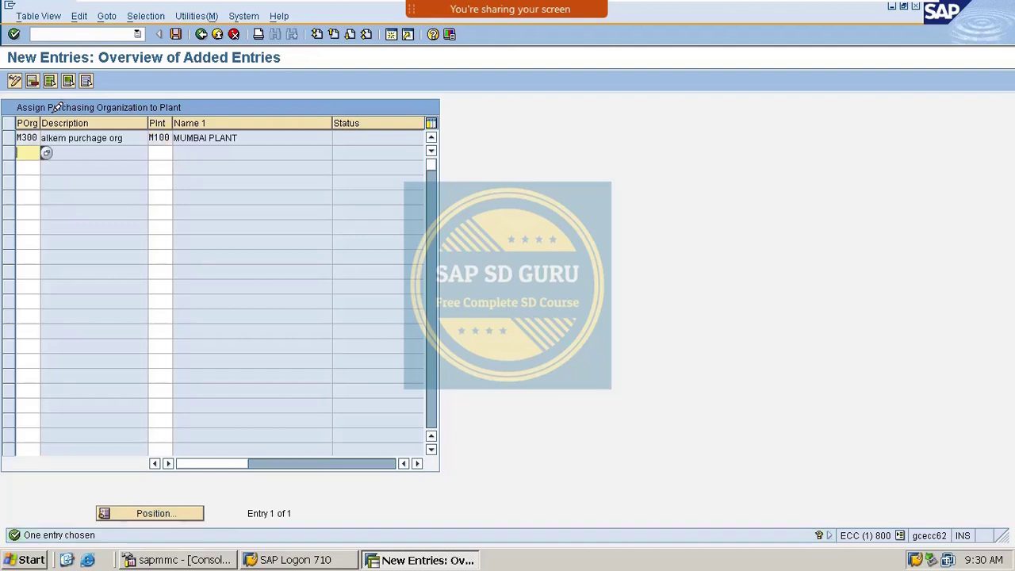
type("m300")
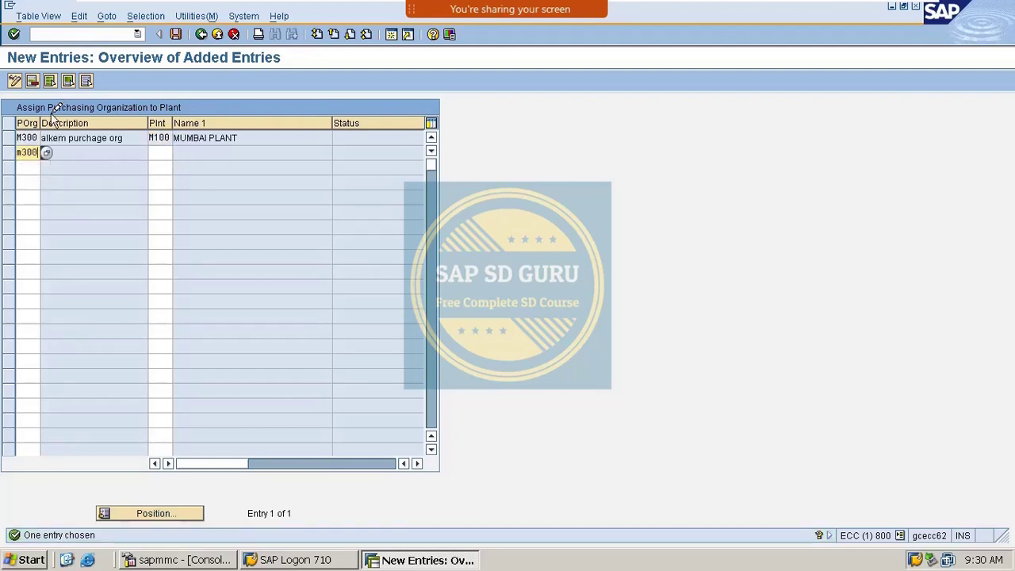
key("Tab")
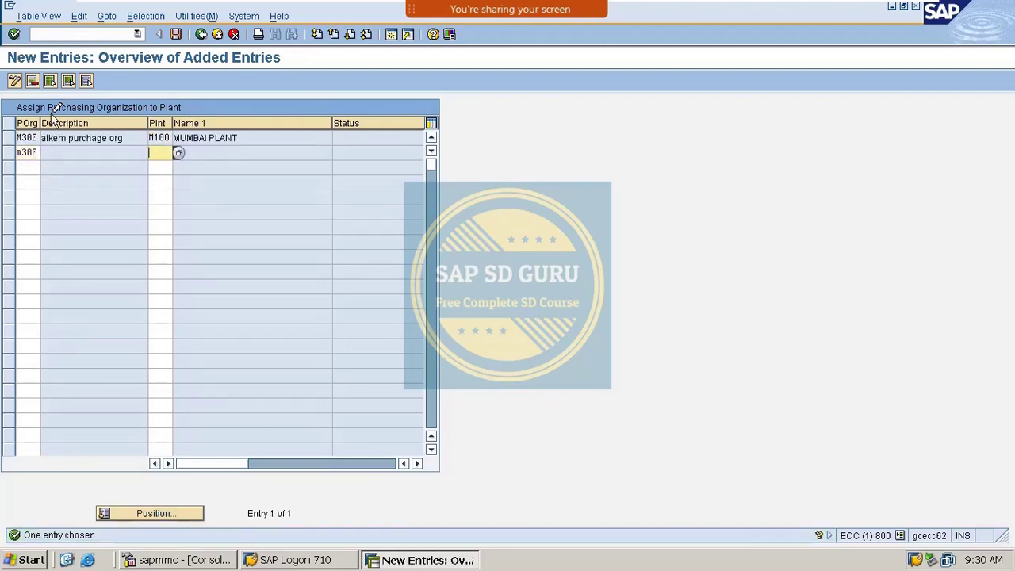
type("m200")
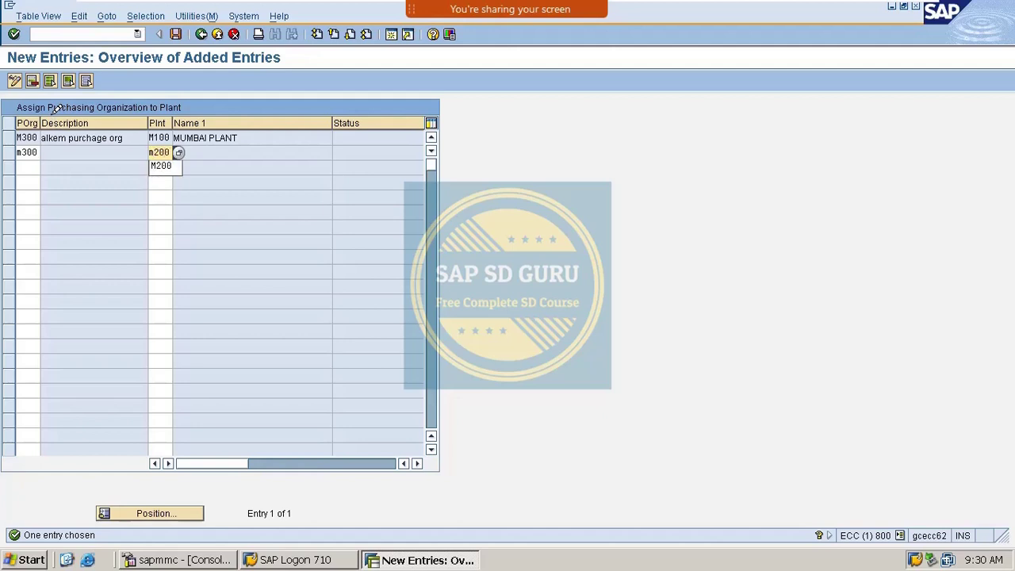
key("Return")
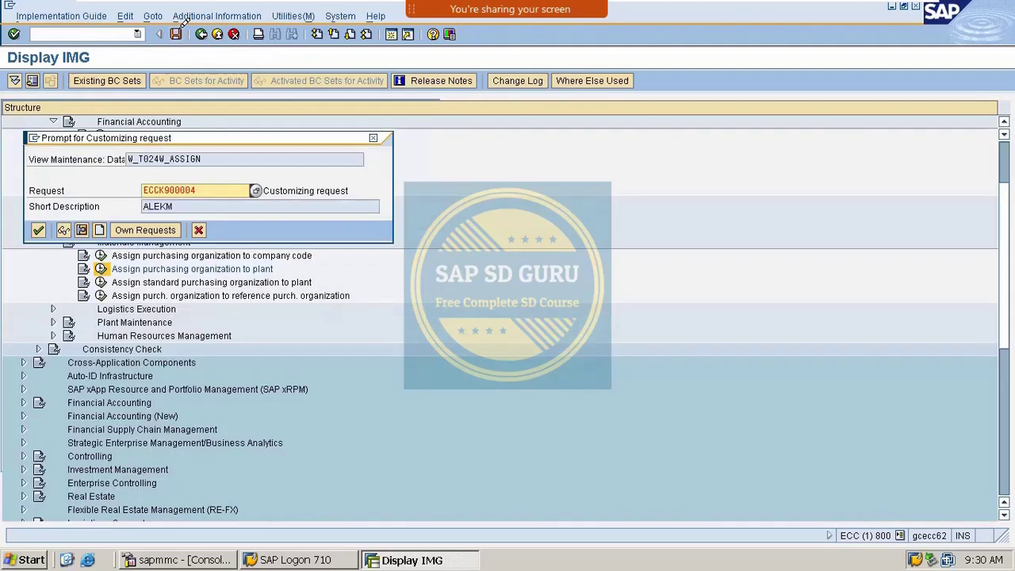
Save the new assignments, editing the customizing request number in the prompt.
left_click(175, 34)
type("'")
key("Return")
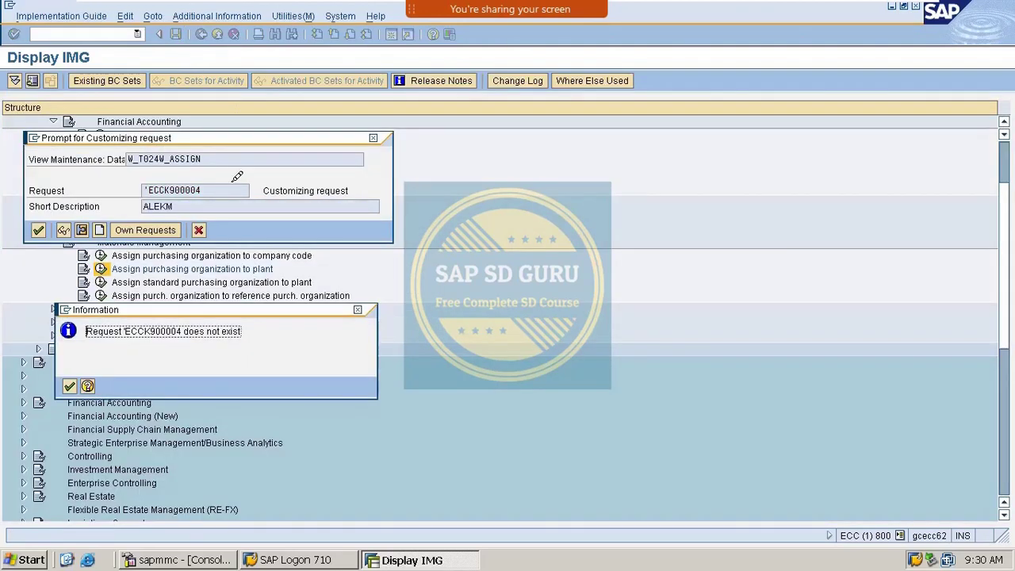
Replace the invalid request number with the valid customizing request and confirm the save.
key("Return")
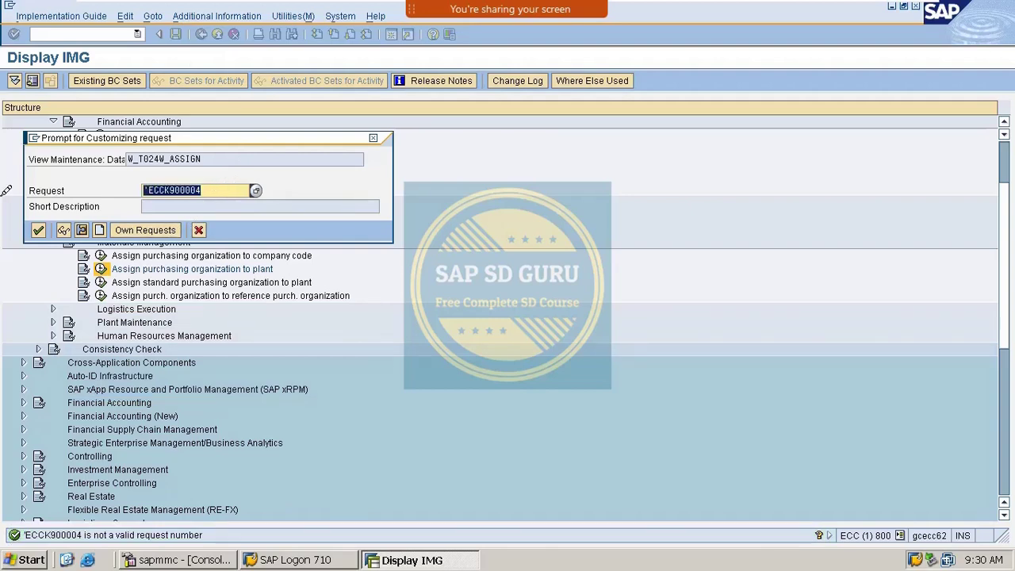
key("Delete")
key("Return")
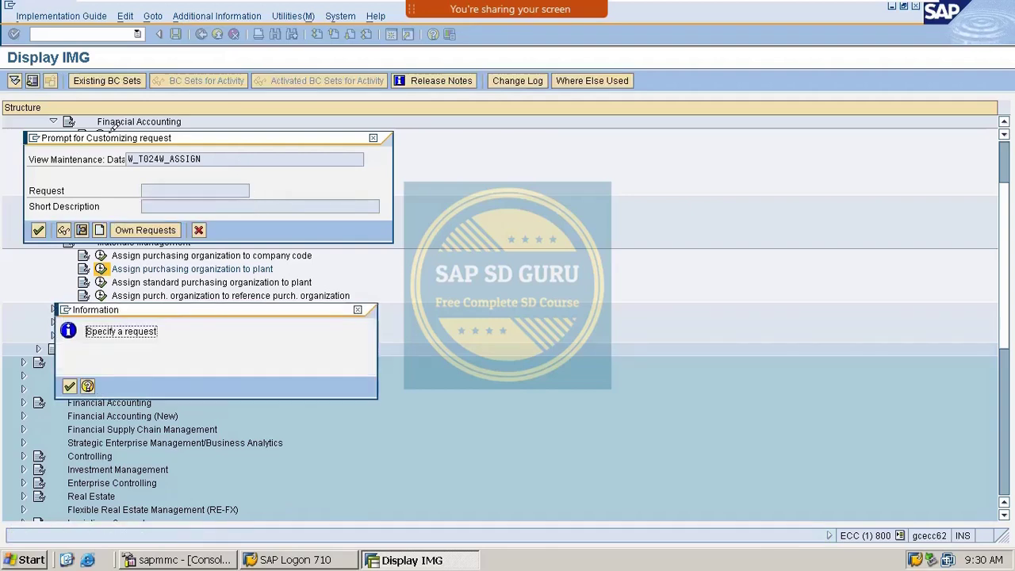
key("Return")
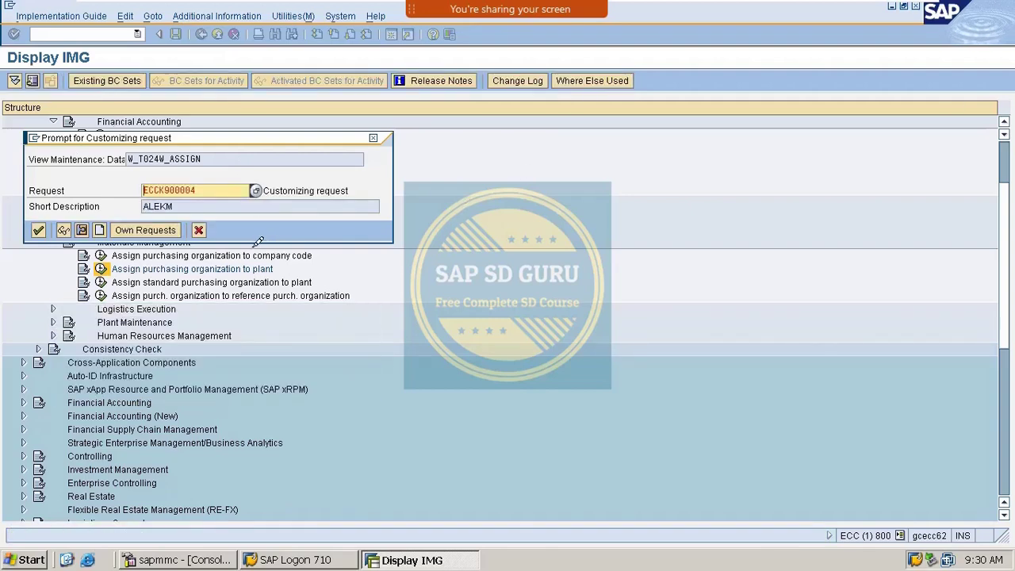
key("Return")
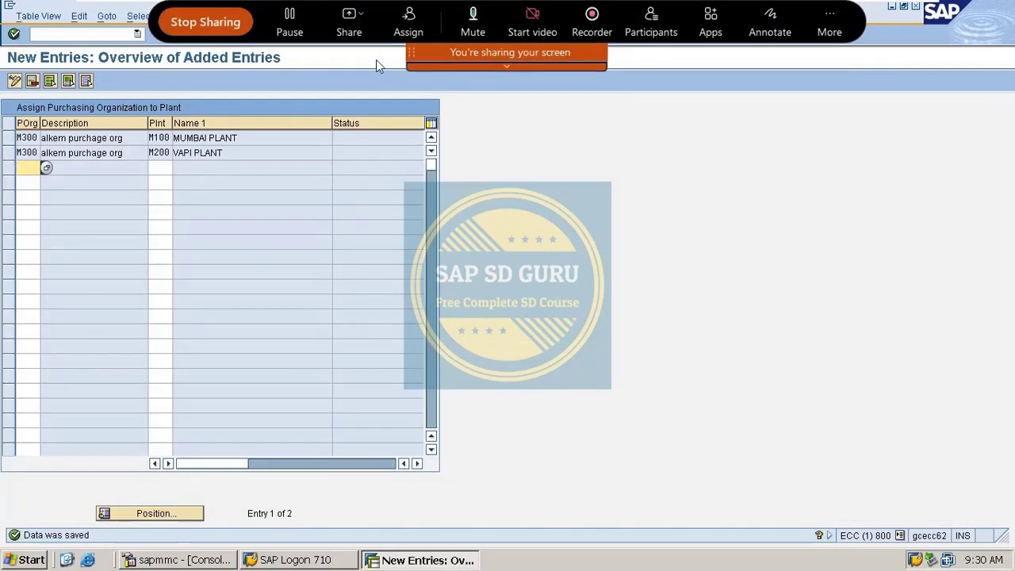
Save the M300 entries again and return to the 358-entry assignment overview.
left_click_drag(415, 59, 567, 60)
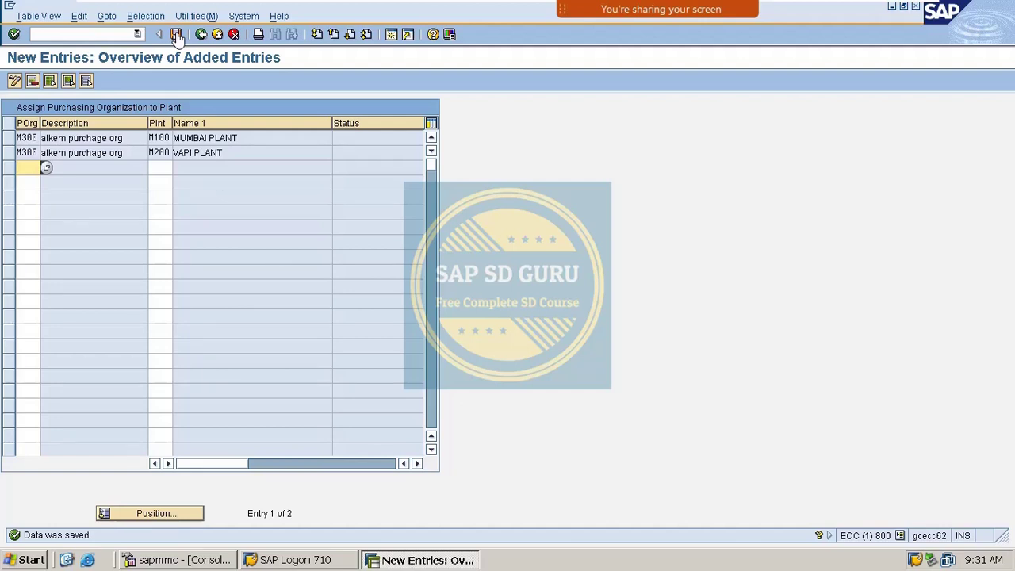
left_click(176, 35)
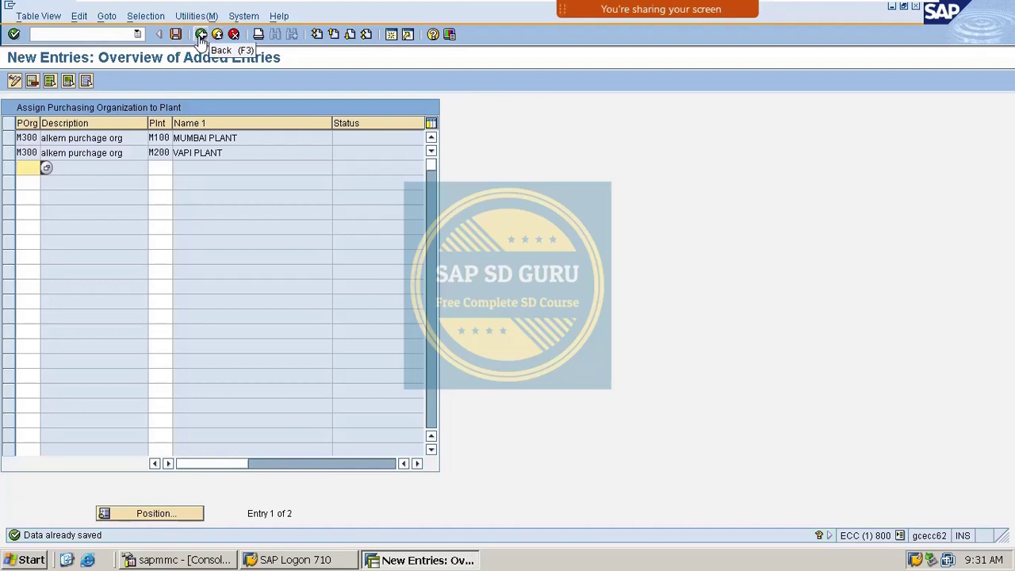
left_click(202, 35)
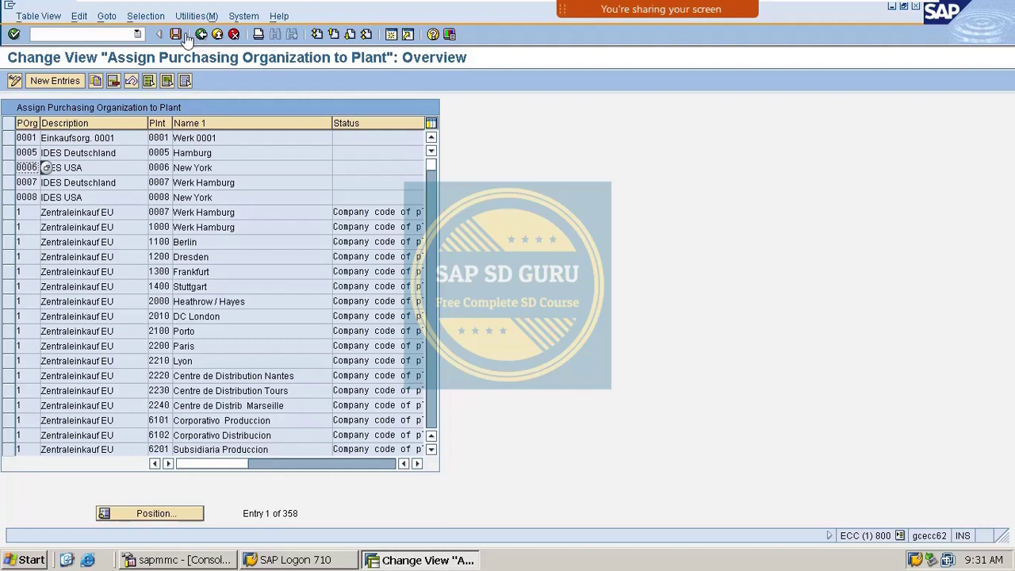
left_click(176, 35)
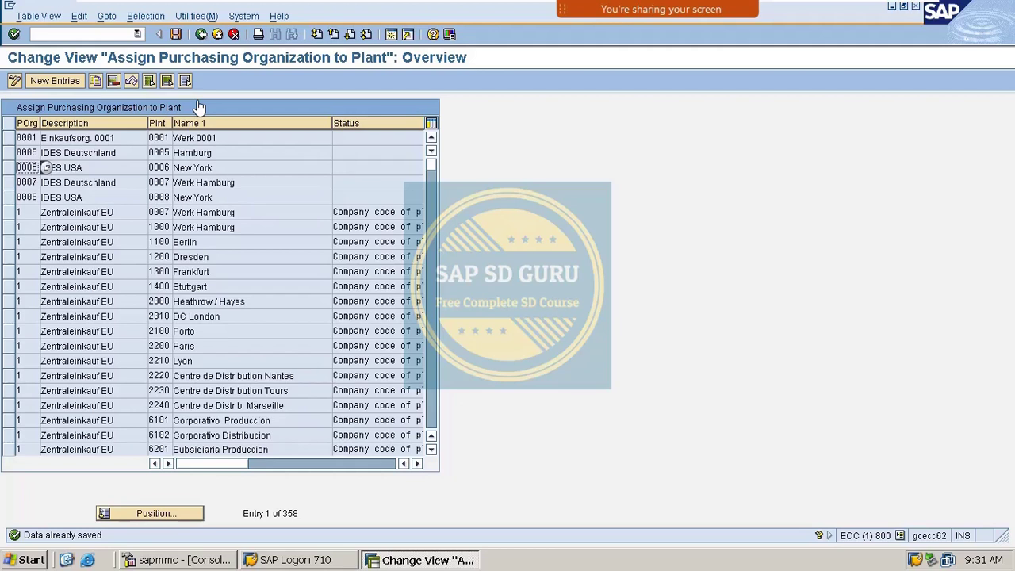
mouse_move(741, 8)
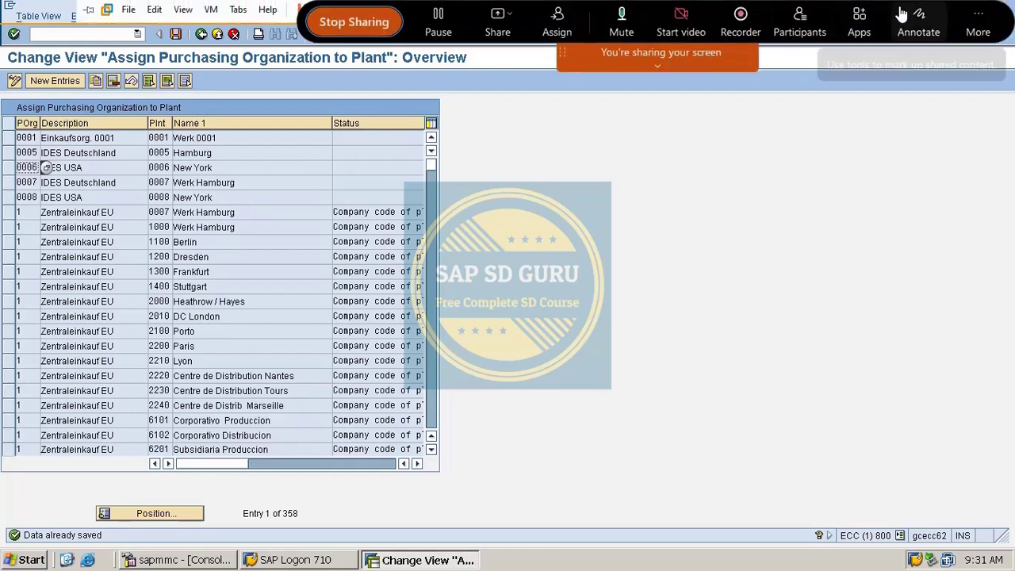
left_click(916, 24)
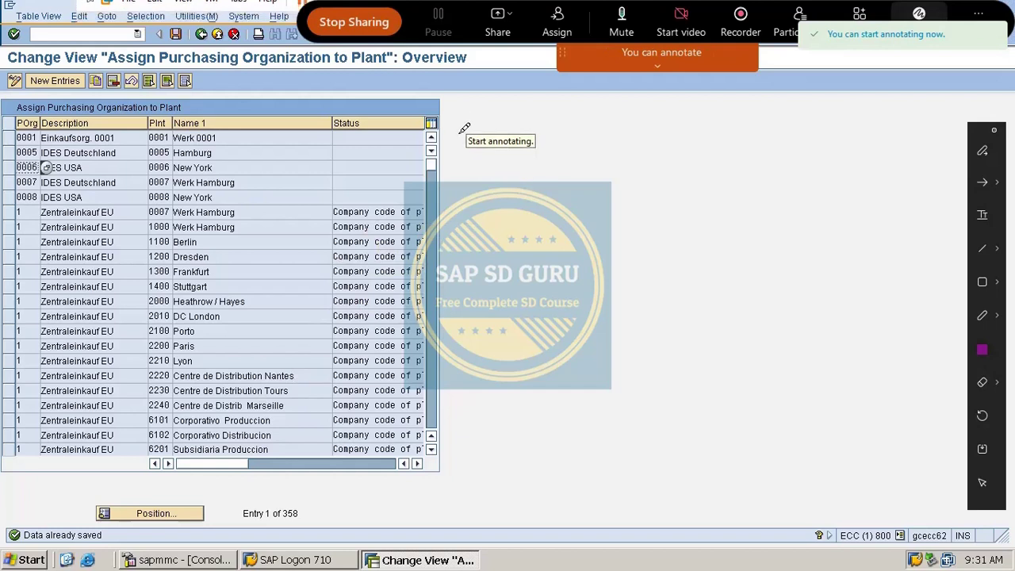
mouse_move(458, 130)
left_mouse_down()
mouse_move(503, 132)
mouse_move(479, 171)
left_mouse_up()
mouse_move(512, 95)
left_mouse_down()
mouse_move(525, 115)
mouse_move(487, 188)
left_mouse_up()
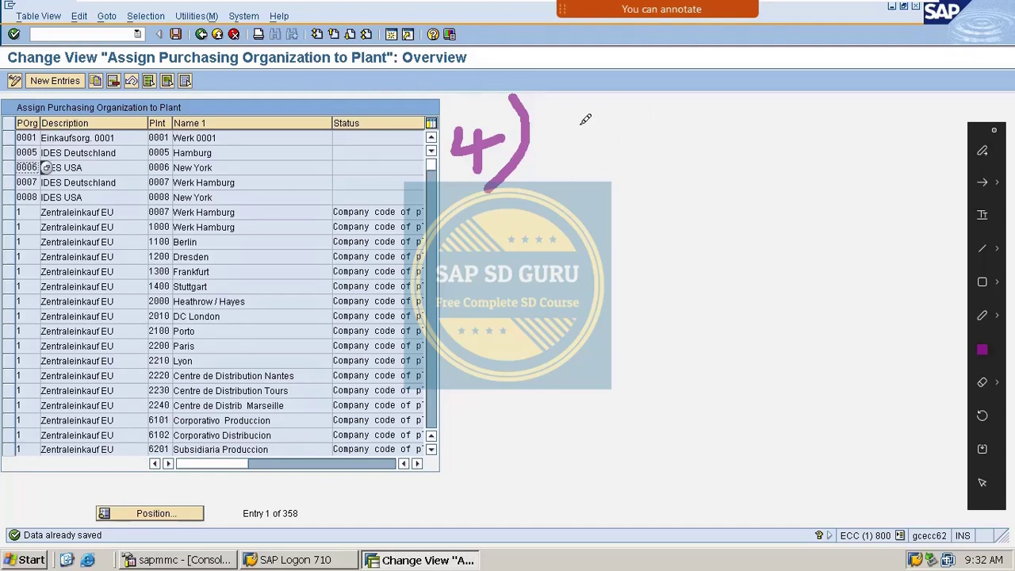
left_click_drag(568, 117, 561, 159)
mouse_move(546, 140)
left_mouse_down()
mouse_move(589, 108)
mouse_move(611, 127)
mouse_move(649, 133)
mouse_move(638, 144)
left_mouse_up()
left_click_drag(722, 107, 714, 143)
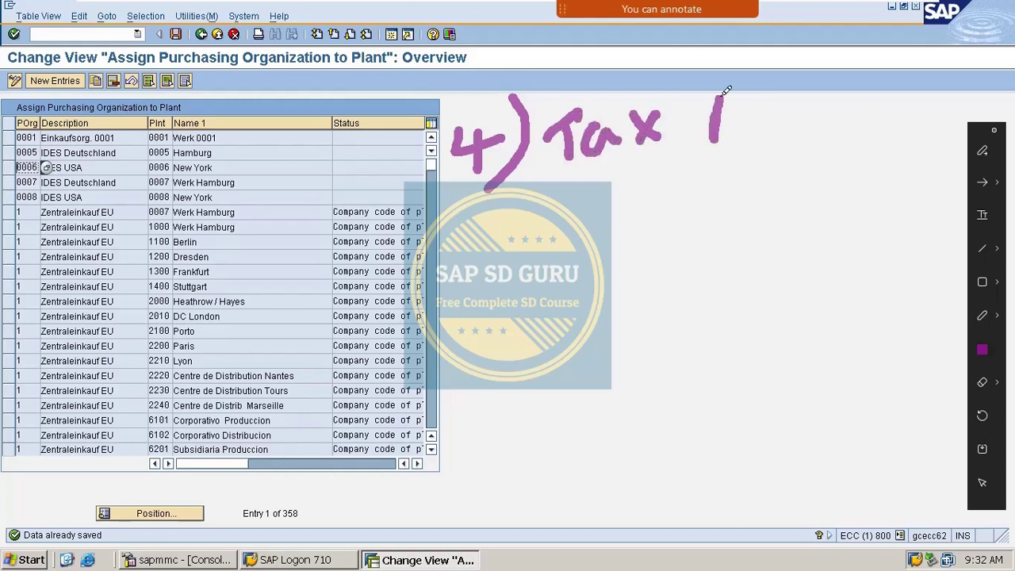
left_click_drag(727, 89, 717, 100)
mouse_move(774, 73)
left_mouse_down()
mouse_move(760, 120)
mouse_move(784, 119)
left_mouse_up()
left_click_drag(841, 64, 944, 47)
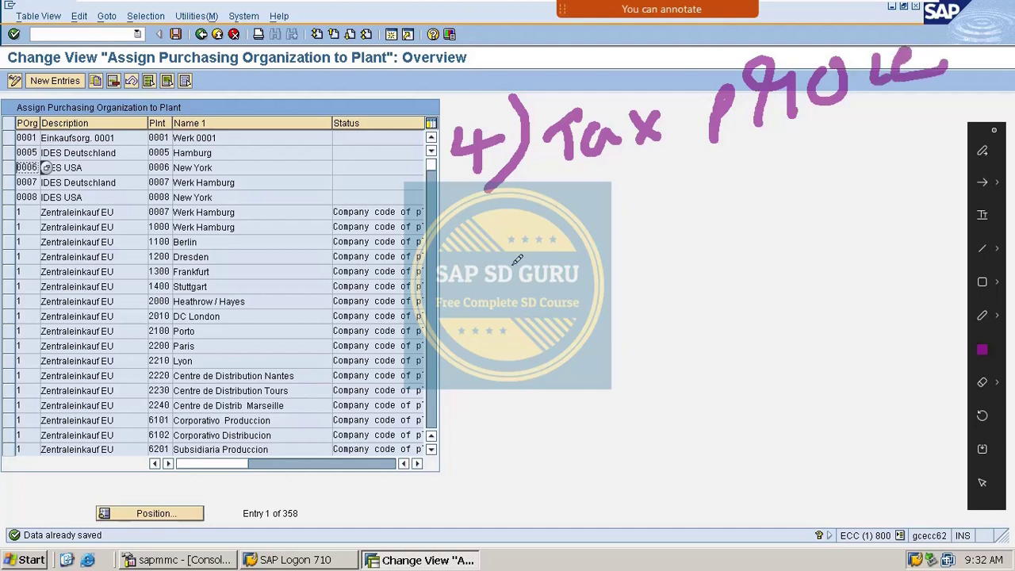
left_click_drag(517, 259, 516, 303)
mouse_move(538, 241)
left_mouse_down()
mouse_move(560, 266)
mouse_move(565, 243)
left_mouse_up()
mouse_move(572, 273)
left_mouse_down()
mouse_move(577, 217)
mouse_move(650, 235)
mouse_move(724, 165)
mouse_move(741, 216)
left_mouse_up()
left_click_drag(750, 181, 724, 202)
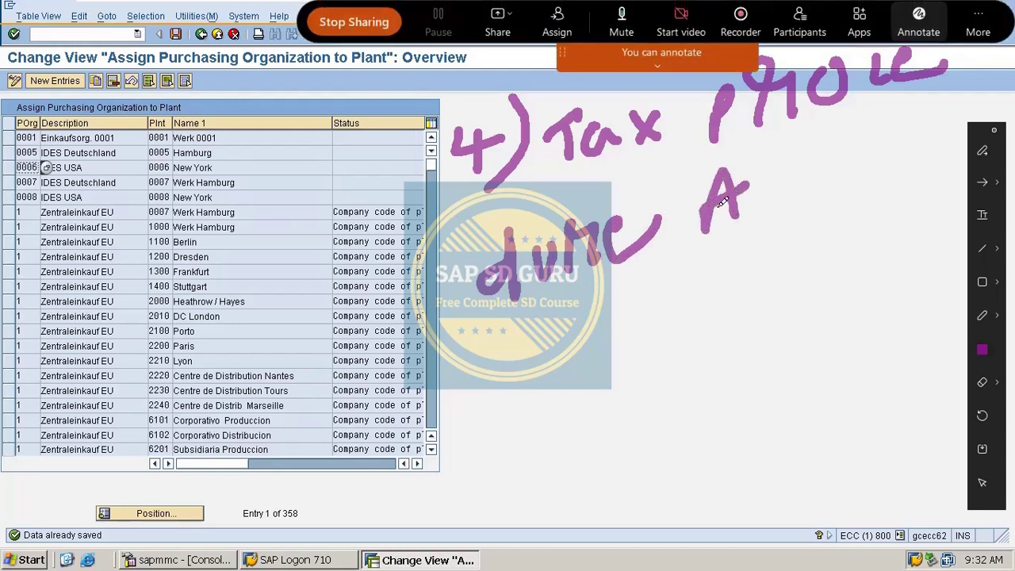
left_click_drag(796, 173, 764, 219)
left_click_drag(839, 165, 809, 208)
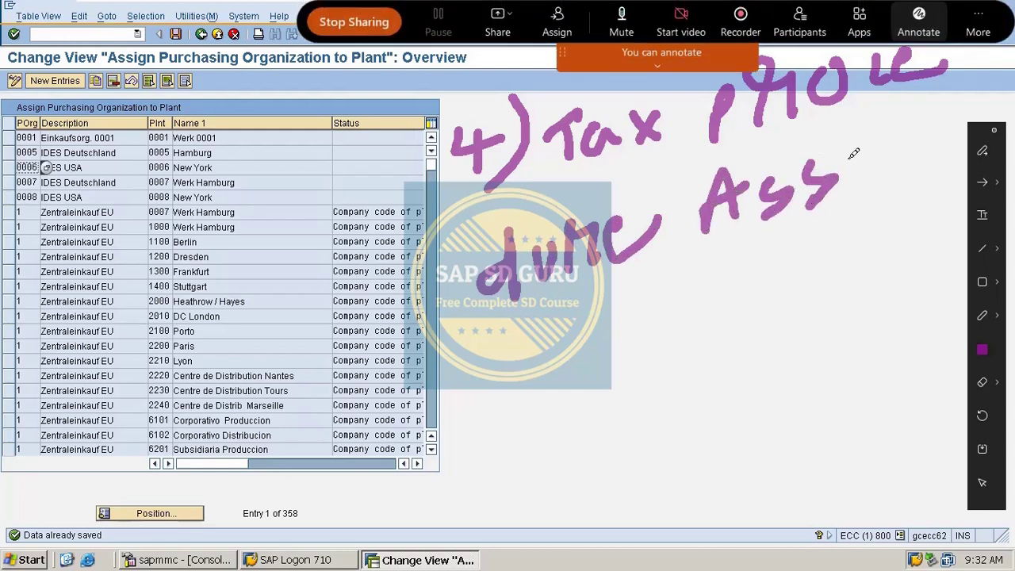
left_click_drag(851, 157, 847, 184)
mouse_move(841, 132)
left_mouse_down()
mouse_move(867, 161)
mouse_move(861, 238)
left_mouse_up()
mouse_move(899, 136)
left_mouse_down()
mouse_move(911, 163)
mouse_move(942, 153)
left_mouse_up()
mouse_move(617, 315)
left_mouse_down()
mouse_move(625, 349)
mouse_move(640, 323)
left_mouse_up()
left_click_drag(635, 319, 645, 349)
mouse_move(600, 418)
left_mouse_down()
mouse_move(565, 473)
mouse_move(612, 422)
mouse_move(700, 387)
mouse_move(750, 395)
mouse_move(754, 415)
left_mouse_up()
mouse_move(777, 346)
left_mouse_down()
mouse_move(774, 392)
mouse_move(838, 330)
mouse_move(838, 492)
left_mouse_up()
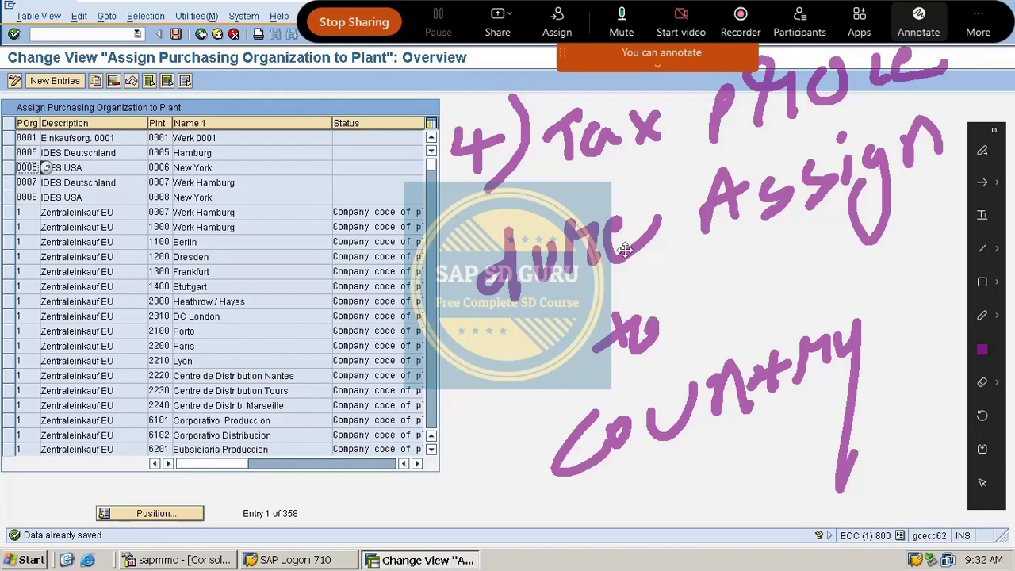
mouse_move(261, 295)
left_mouse_down()
mouse_move(268, 342)
mouse_move(311, 298)
mouse_move(342, 318)
mouse_move(309, 373)
mouse_move(366, 293)
mouse_move(393, 349)
mouse_move(420, 274)
mouse_move(445, 349)
mouse_move(456, 336)
left_mouse_up()
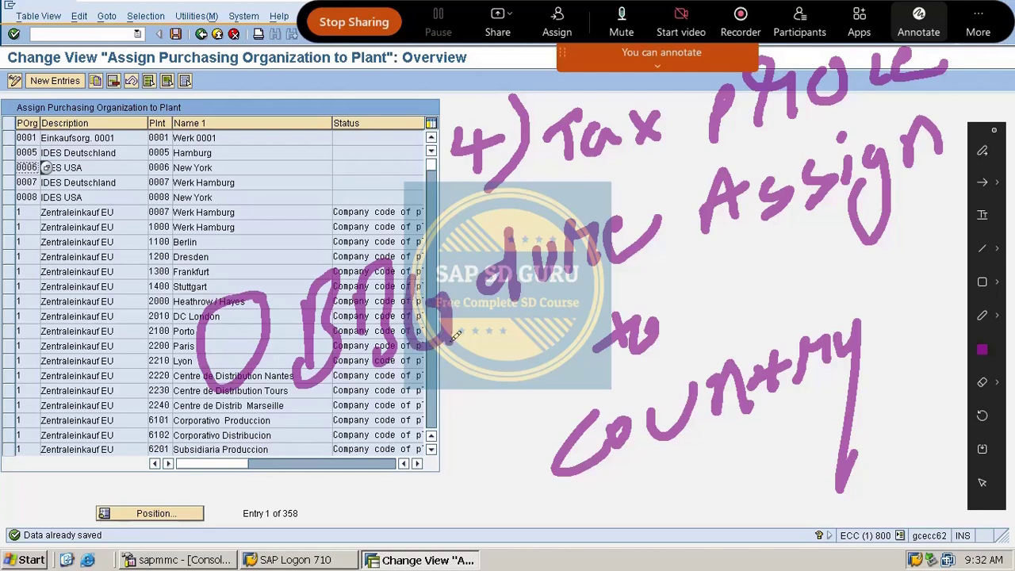
mouse_move(159, 293)
left_mouse_down()
mouse_move(230, 466)
mouse_move(479, 385)
mouse_move(460, 294)
mouse_move(367, 224)
mouse_move(168, 265)
mouse_move(168, 329)
left_mouse_up()
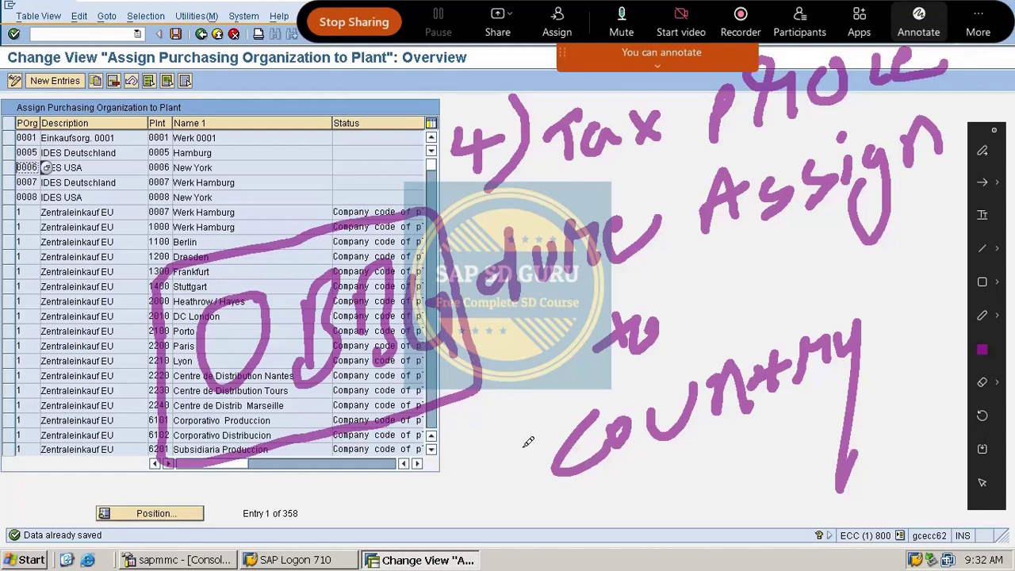
key("Escape")
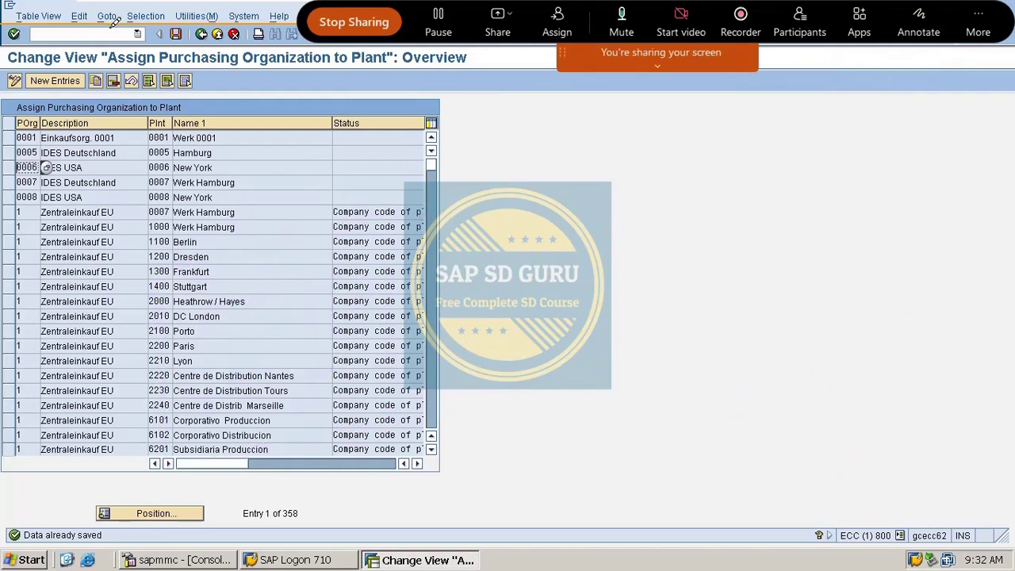
Open the country-to-calculation-procedure assignments and position the list at India (IN).
type("/nobba")
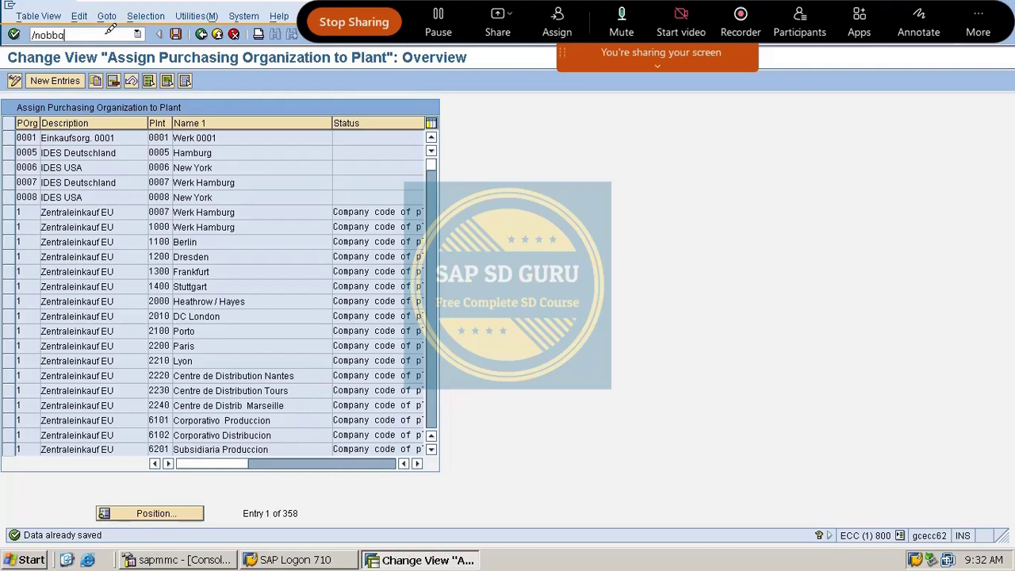
key("Return")
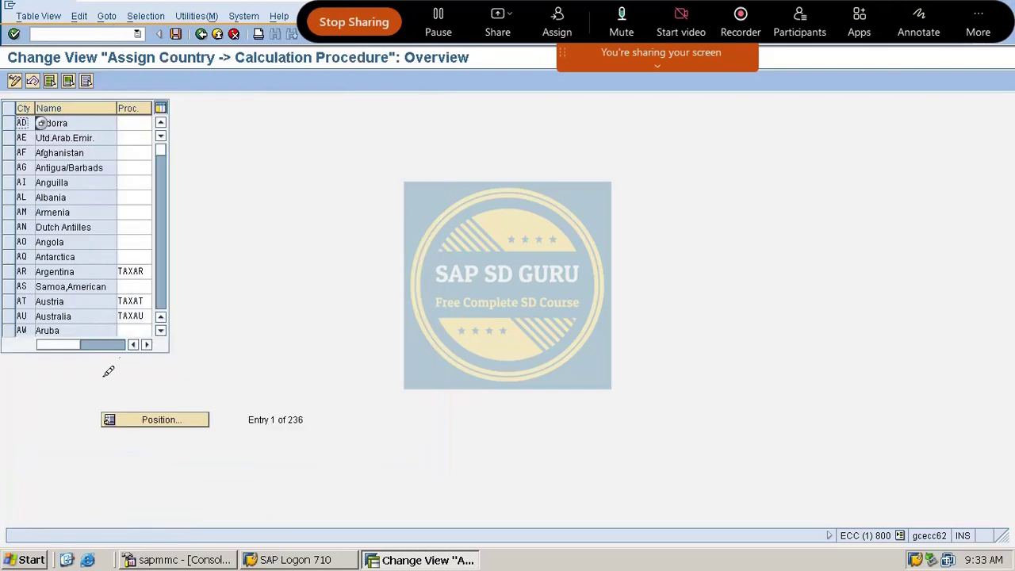
left_click(136, 417)
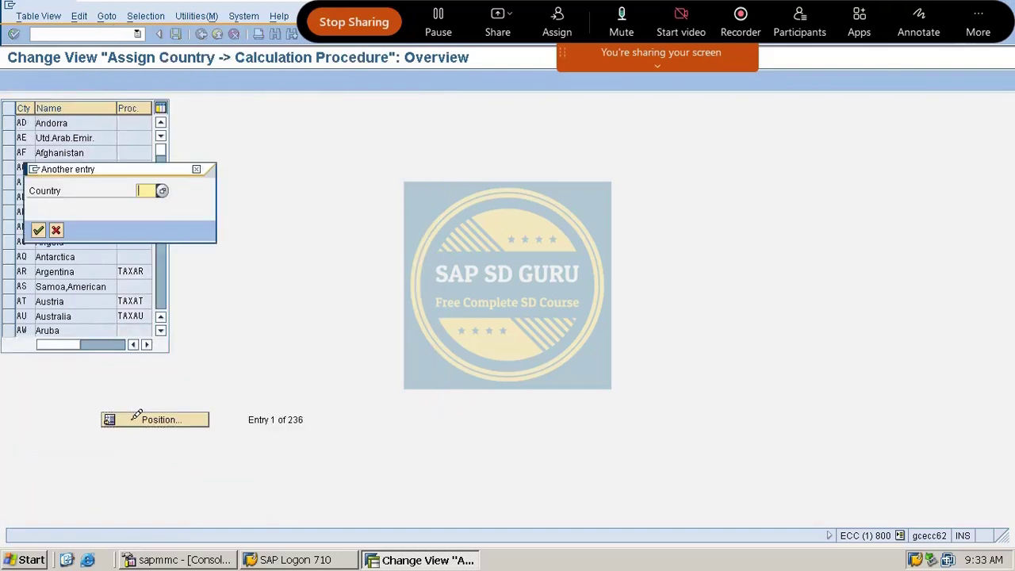
type("In")
key("Return")
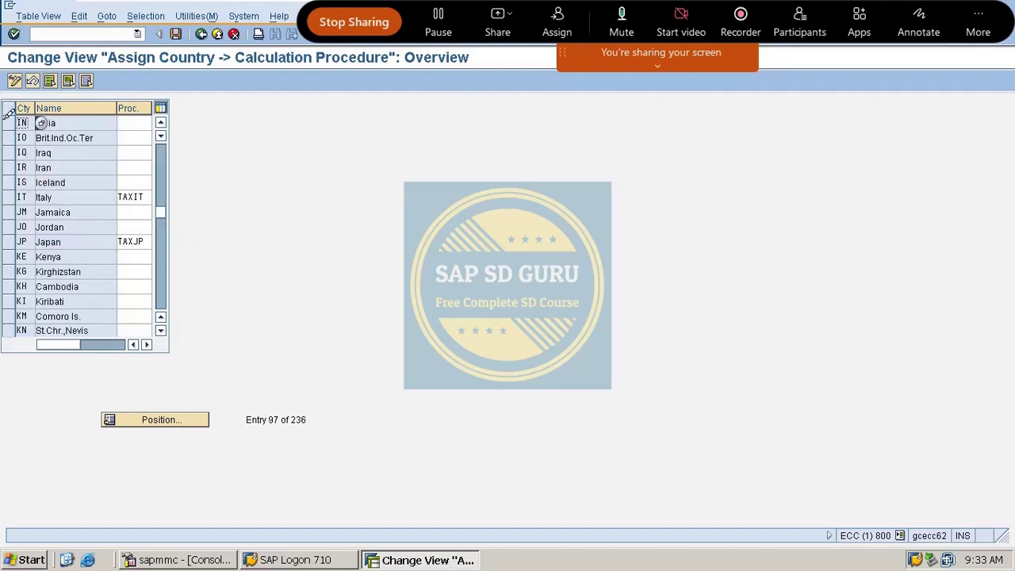
Enter procedure TAXD for India, following Italy's TAXIT and Japan's TAXJP pattern.
left_click(40, 123)
left_click(136, 119)
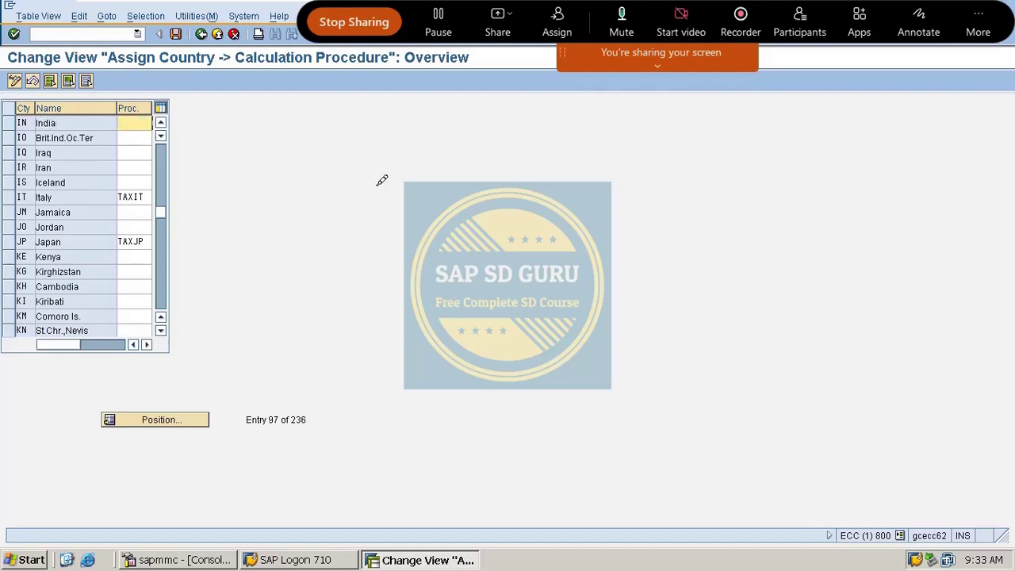
left_click(149, 195)
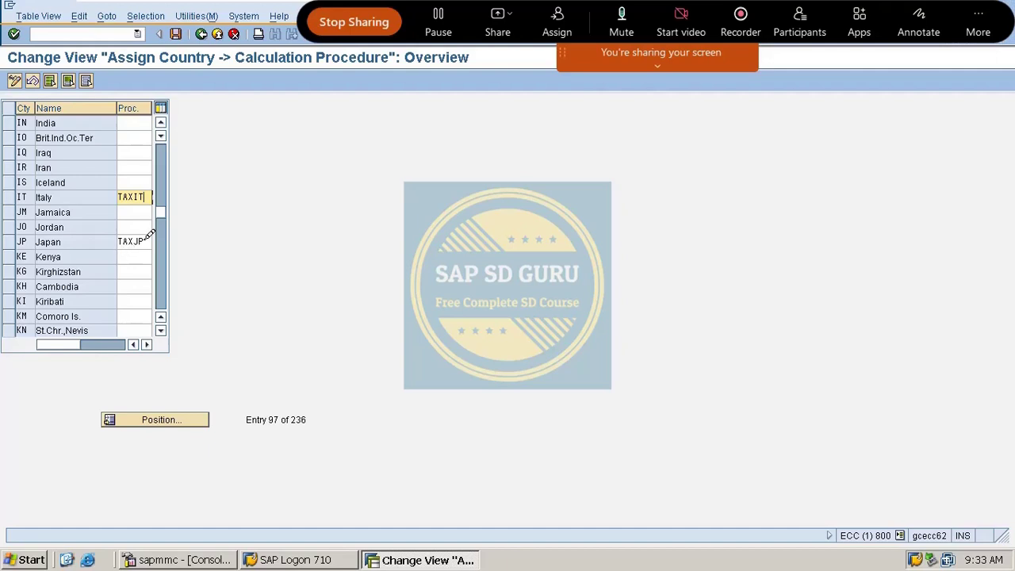
left_click_drag(149, 241, 75, 243)
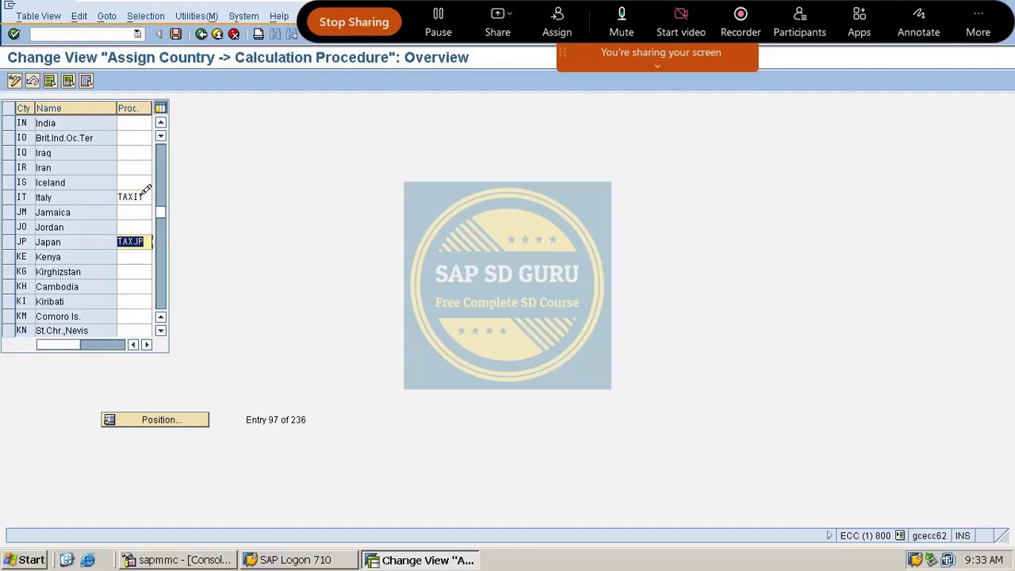
left_click_drag(150, 196, 106, 198)
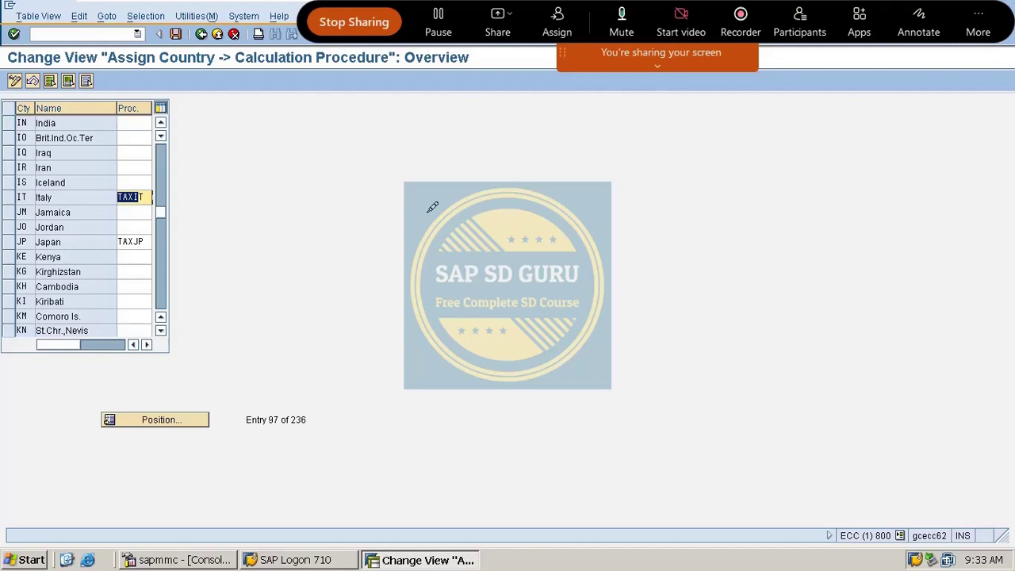
left_click(141, 121)
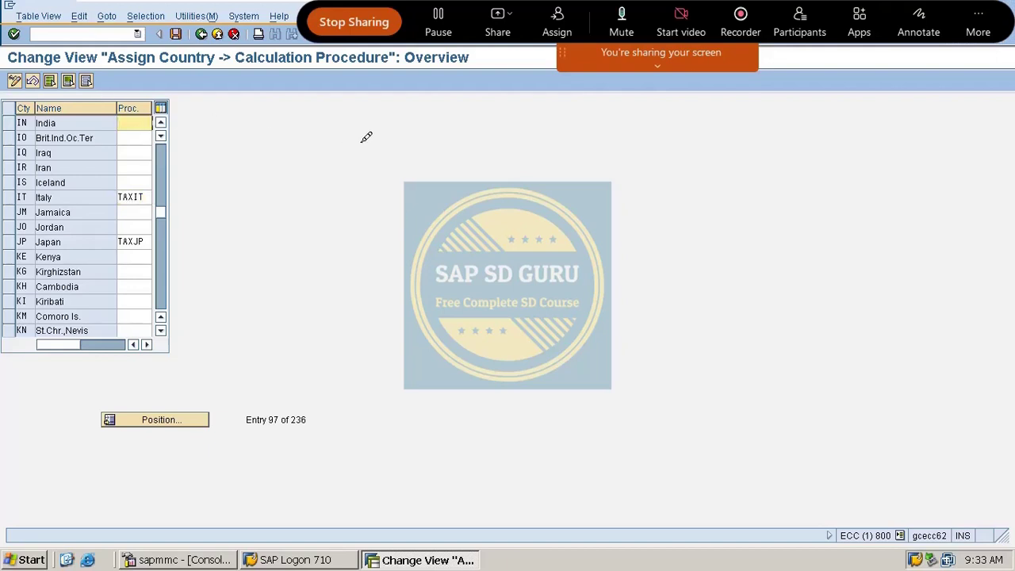
type("TAXD")
double_click(137, 123)
Save India's TAXD assignment to the customizing request and go back to SAP Easy Access.
left_click(176, 33)
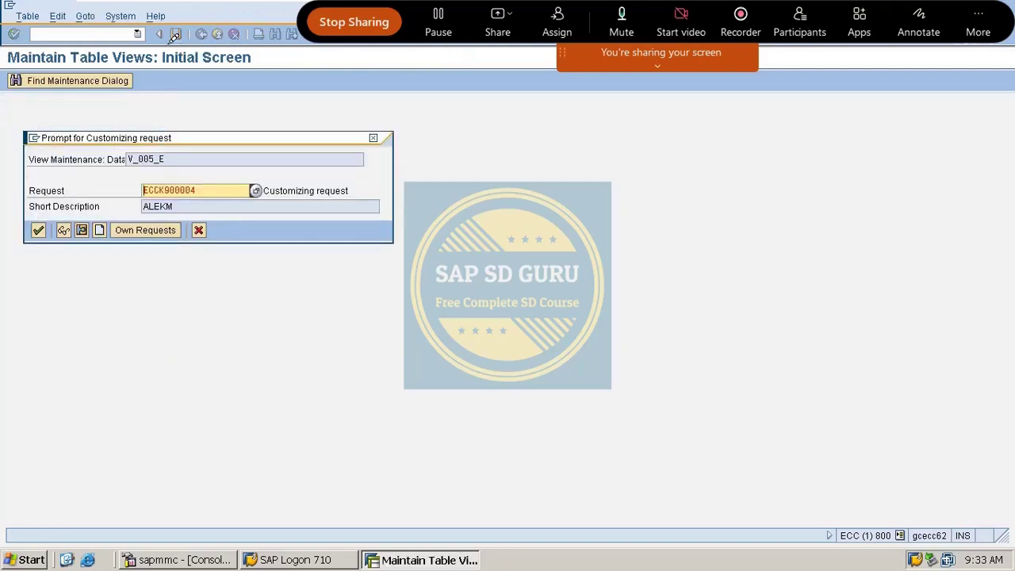
key("Return")
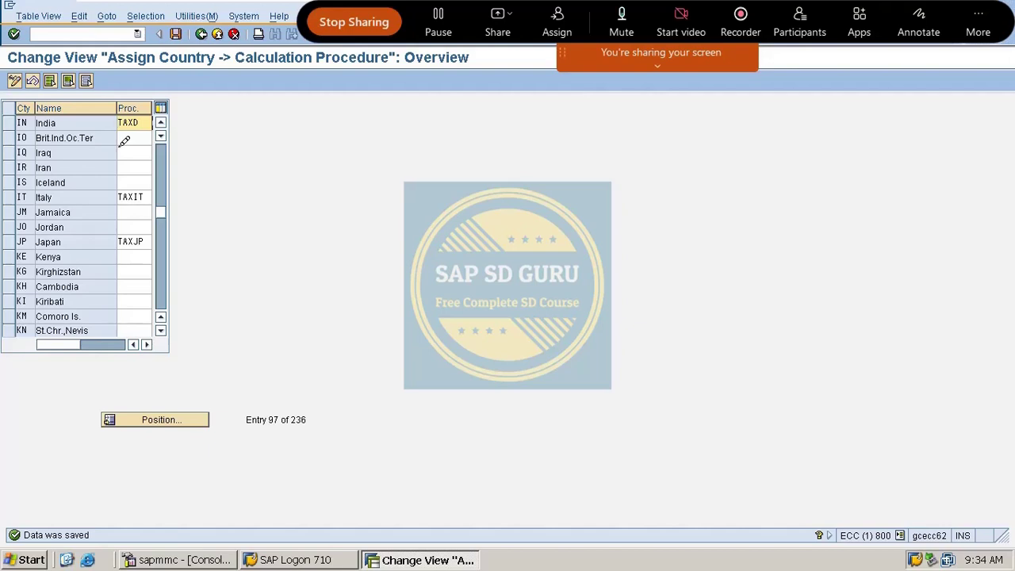
mouse_move(179, 9)
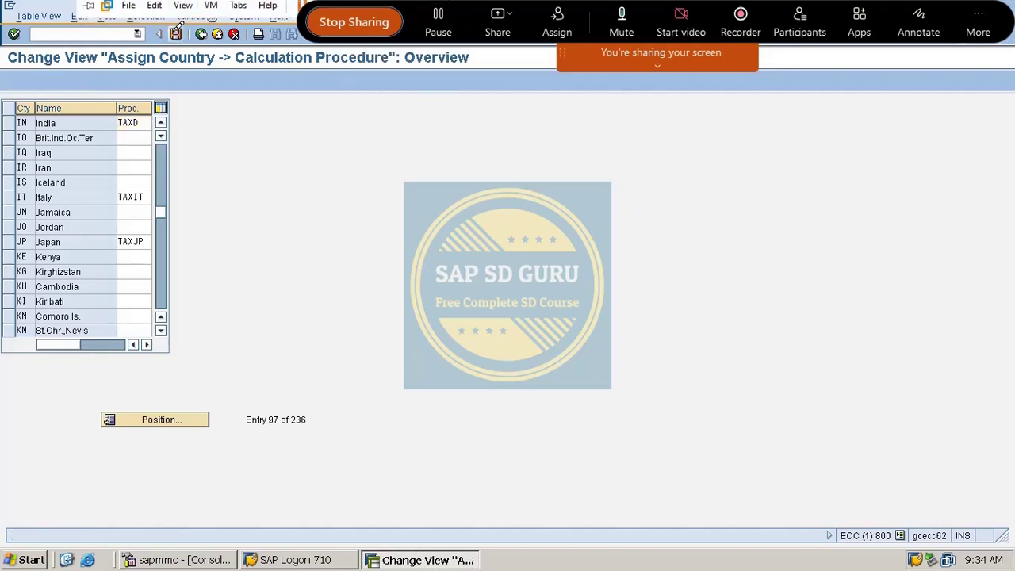
left_click(202, 31)
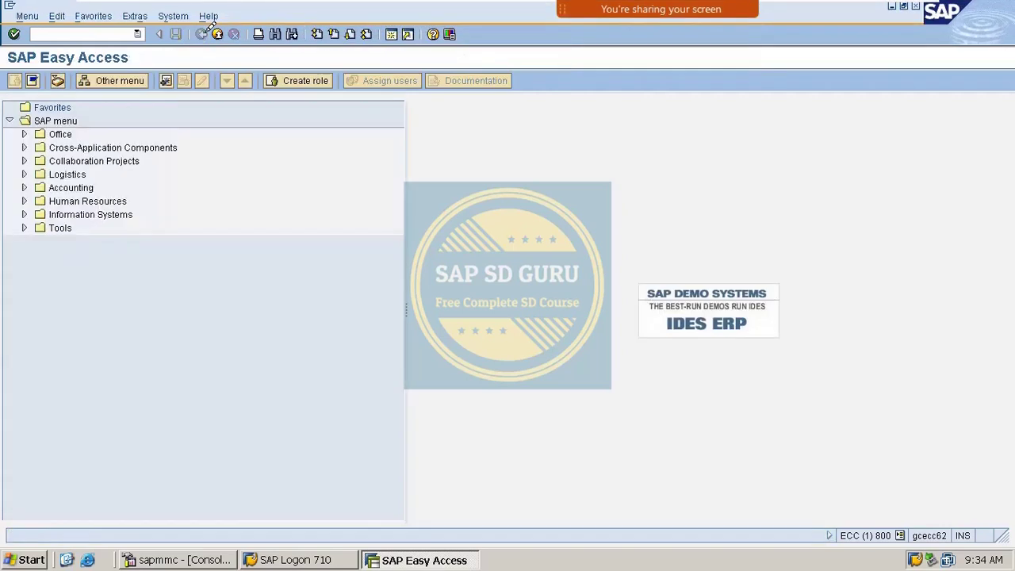